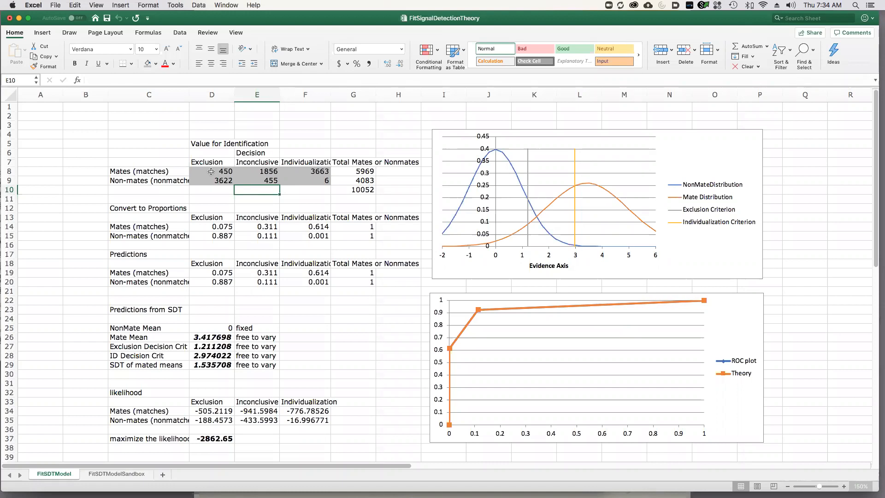
Examine the mate and non-mate decision counts, row totals, converted proportions and the distribution chart with its two decision criteria.
left_click(319, 182)
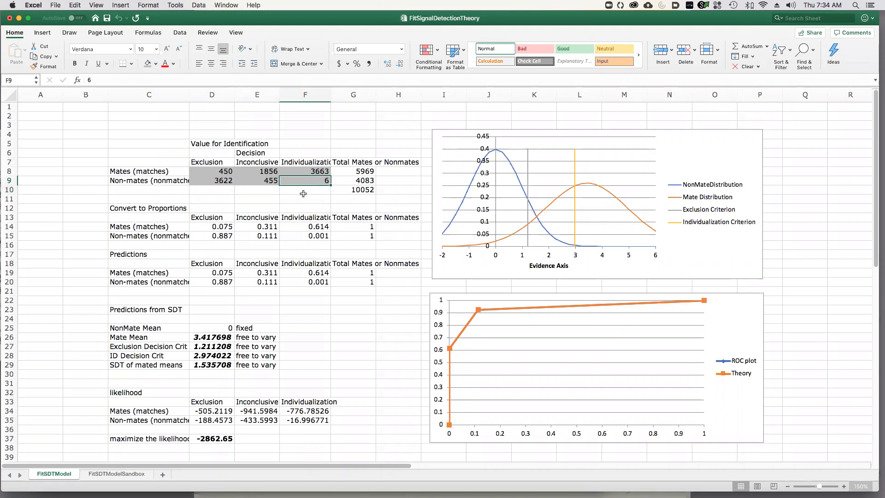
key("Return")
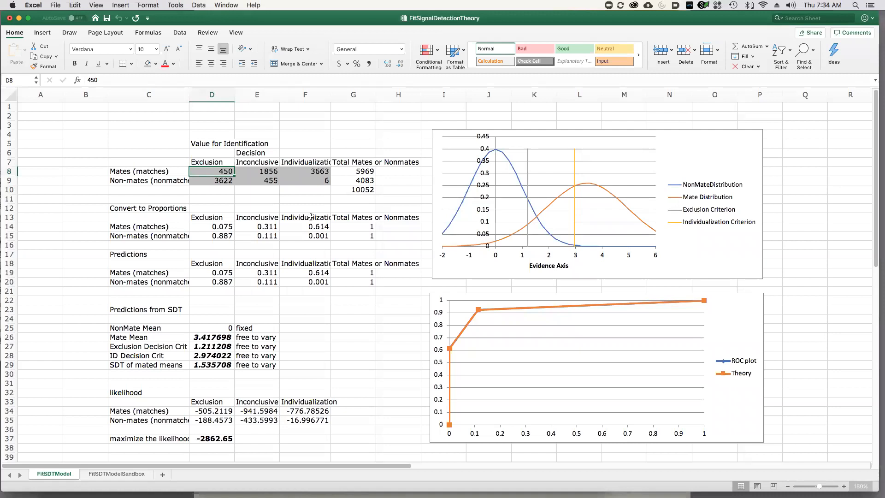
left_click(358, 171)
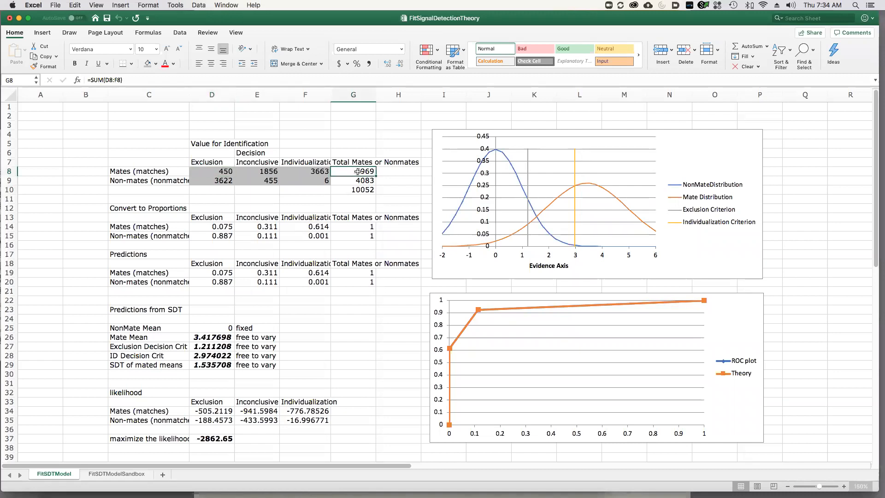
left_click(143, 182)
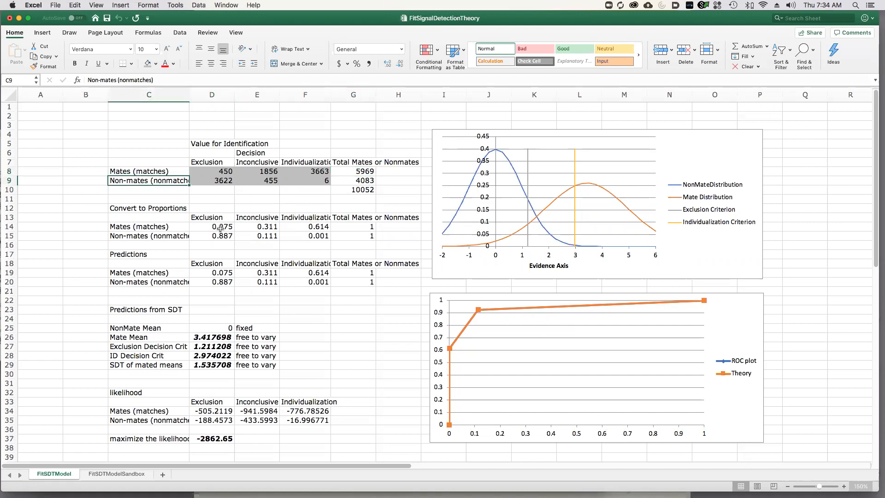
left_click_drag(193, 227, 317, 237)
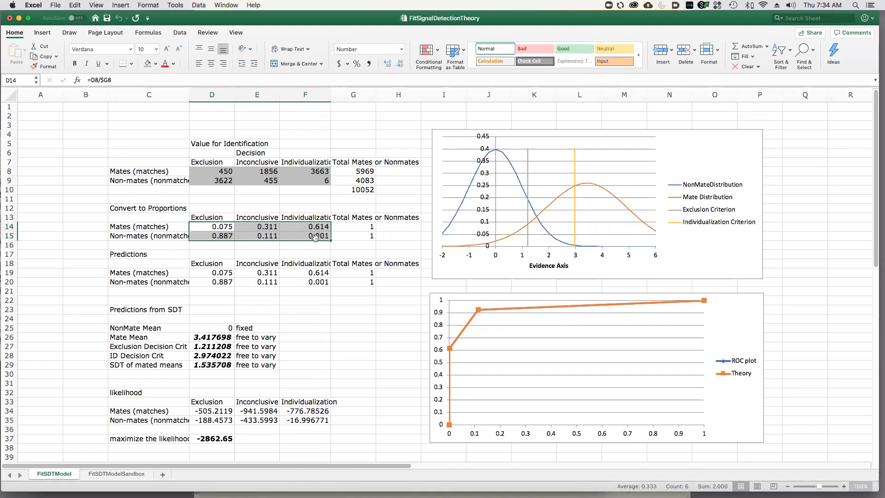
left_click(315, 236)
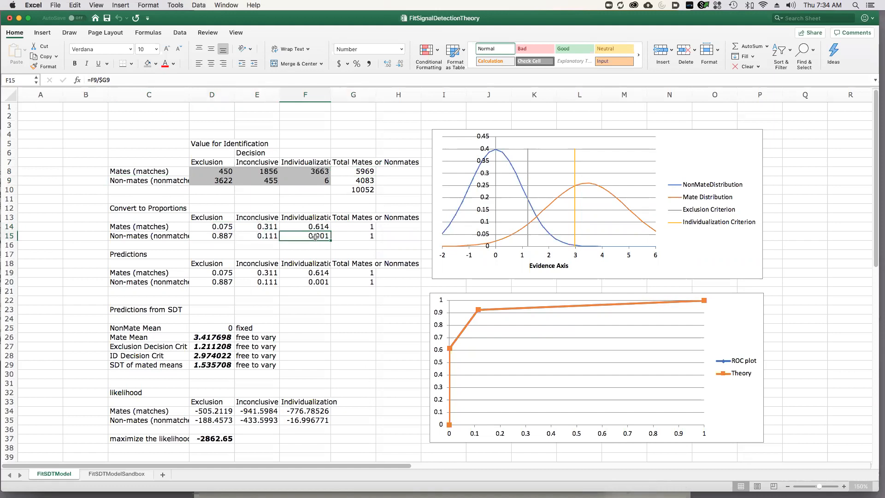
left_click(219, 227)
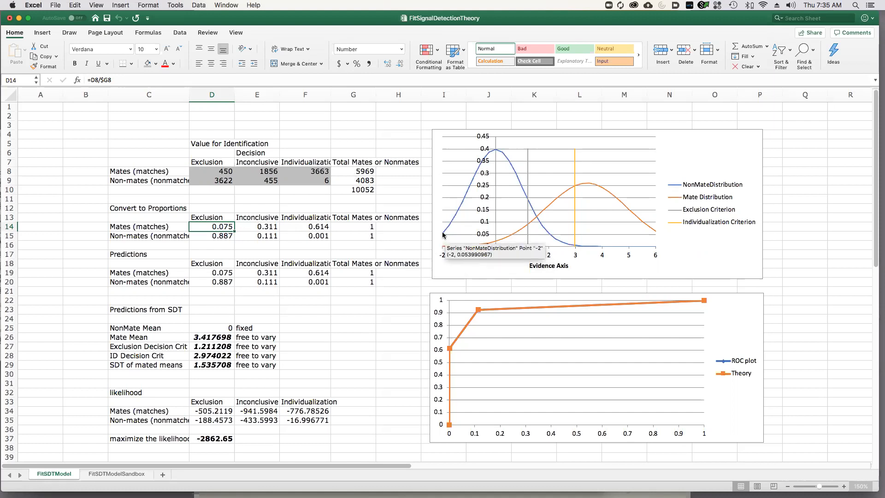
mouse_move(466, 253)
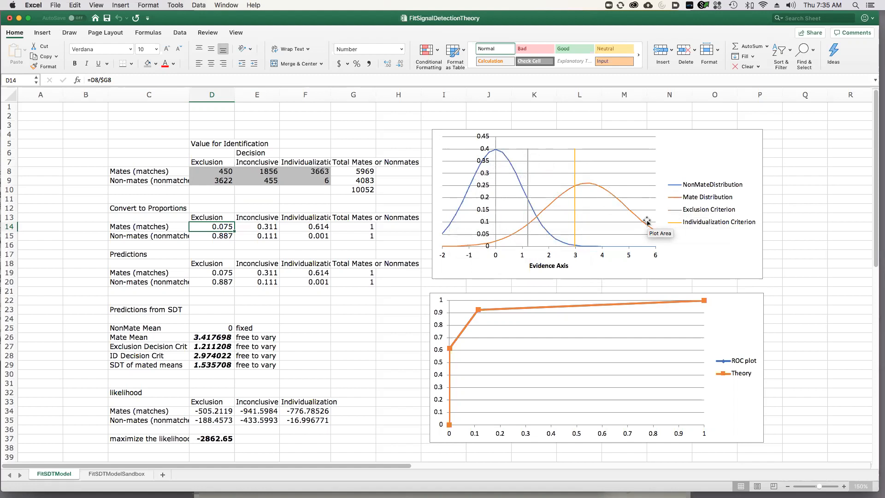
mouse_move(527, 247)
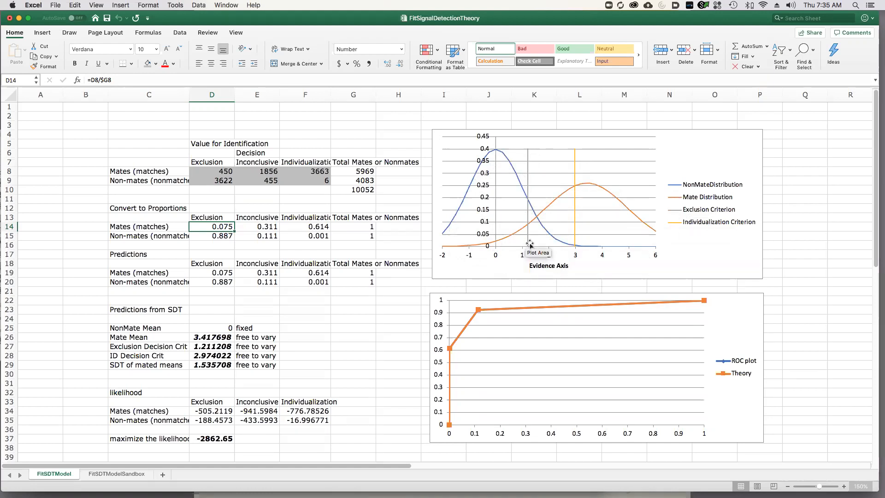
mouse_move(576, 244)
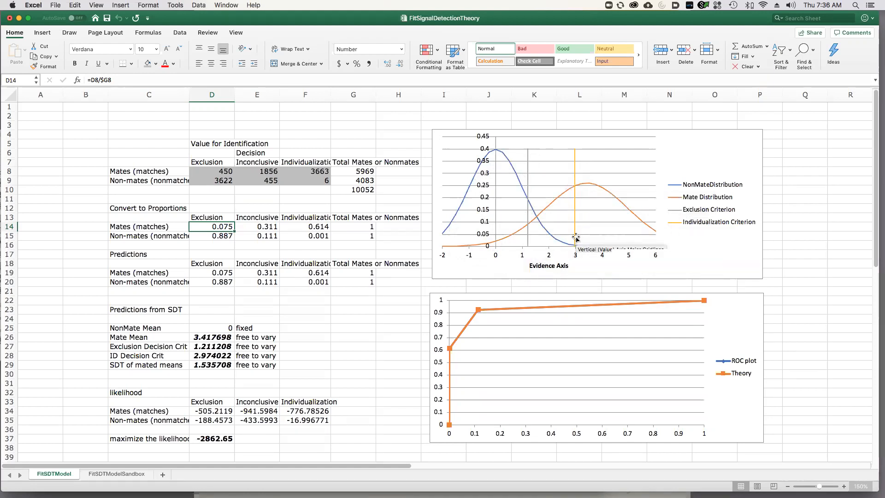
mouse_move(570, 190)
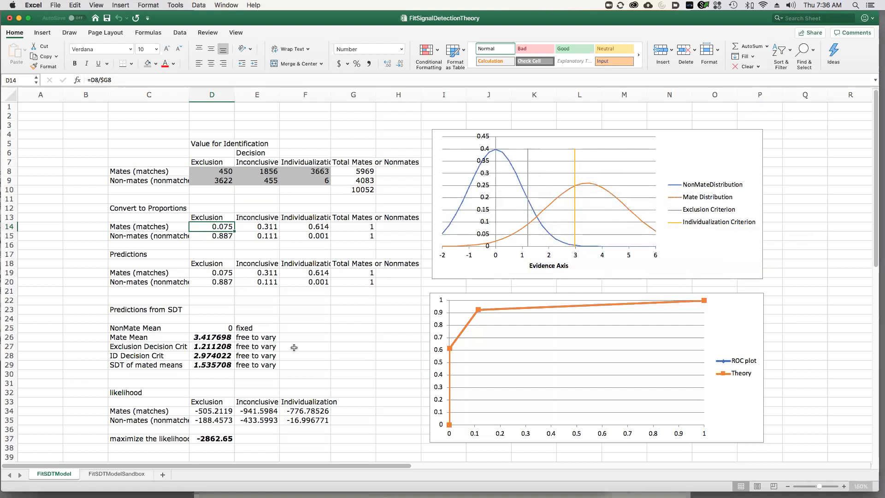
Set the Mate Mean in D26 to 2 and the ID Decision Crit in D28 to 2.5.
left_click(207, 338)
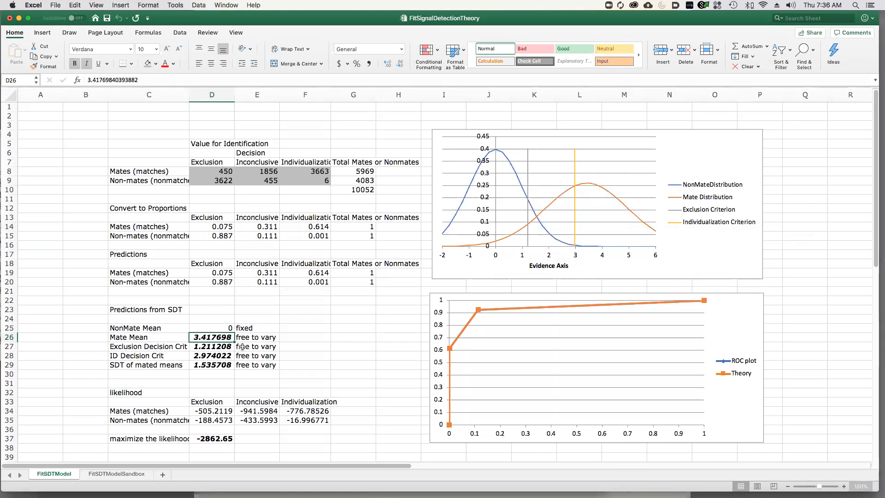
type("2")
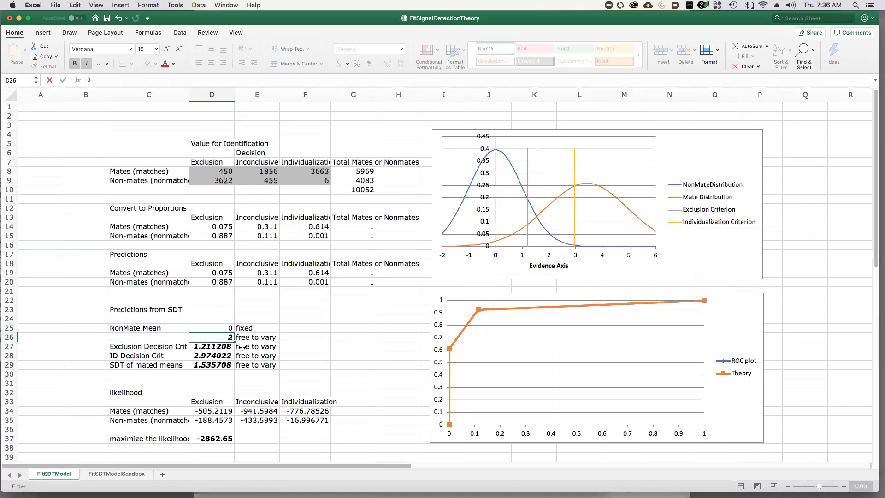
key("Return")
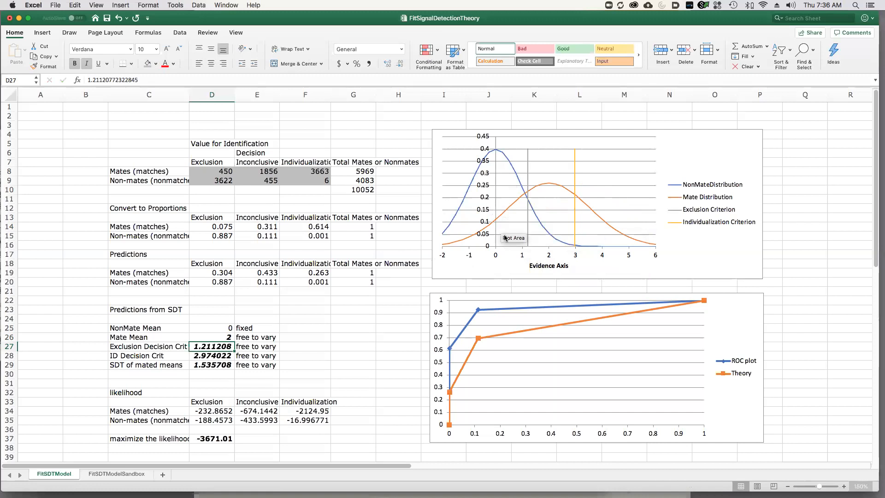
key("Down")
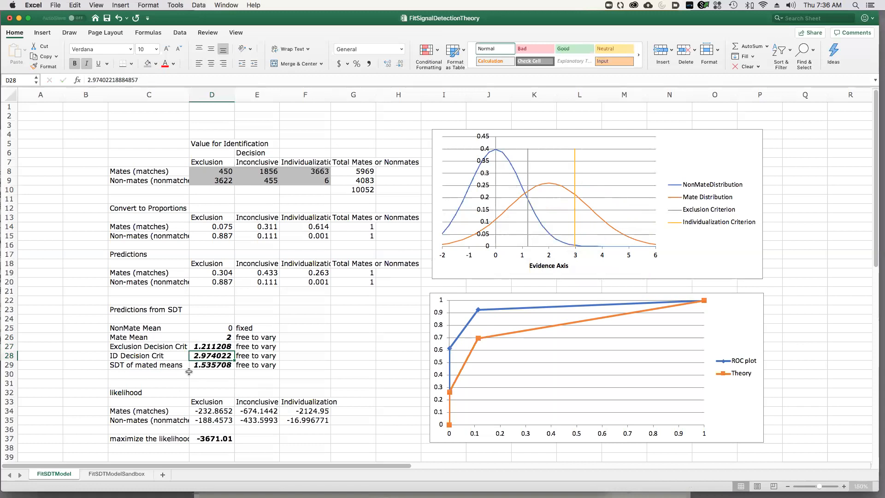
type("2.5")
key("Return")
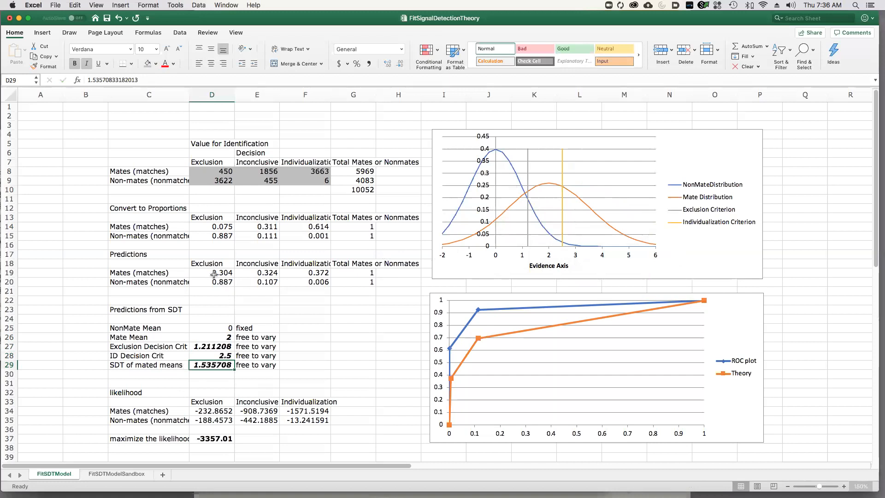
Check the prediction formulas in F20 and D19, and set the Mate Mean to 2.5.
left_click(319, 283)
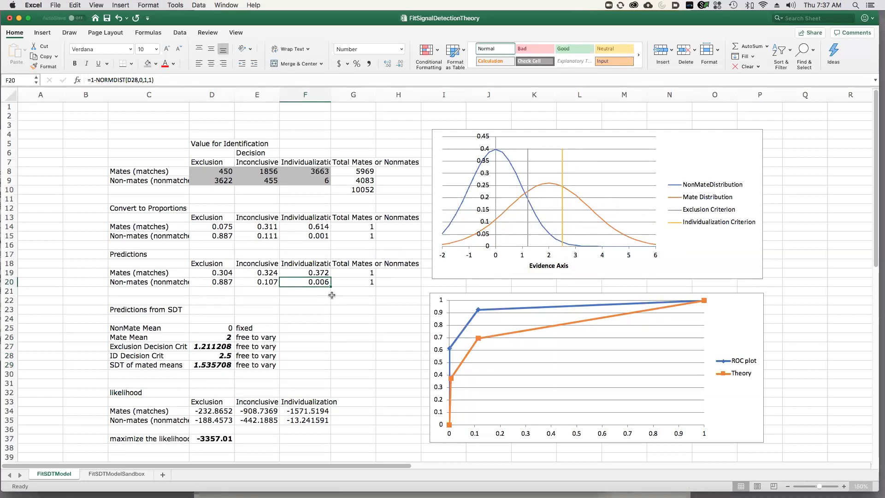
left_click(212, 272)
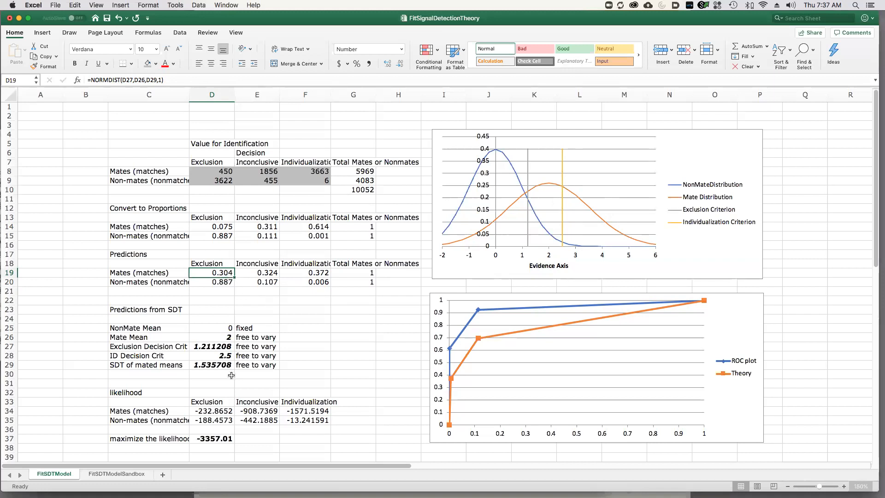
left_click(224, 337)
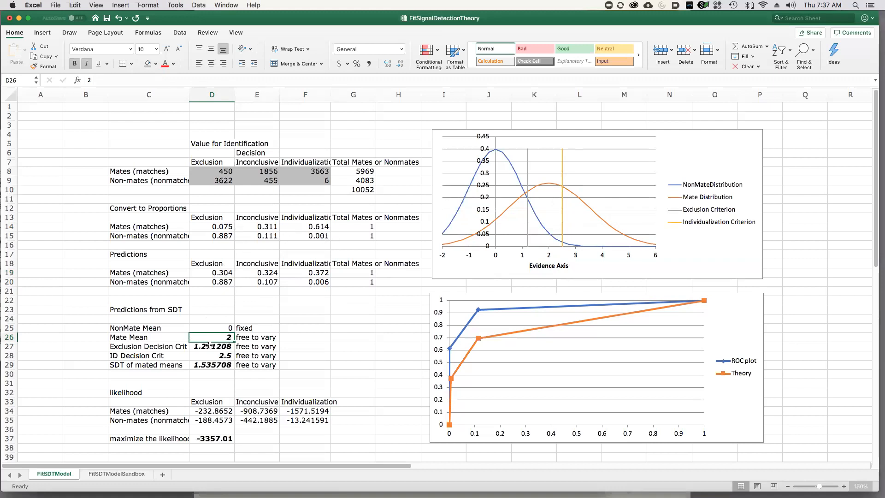
type("2.5")
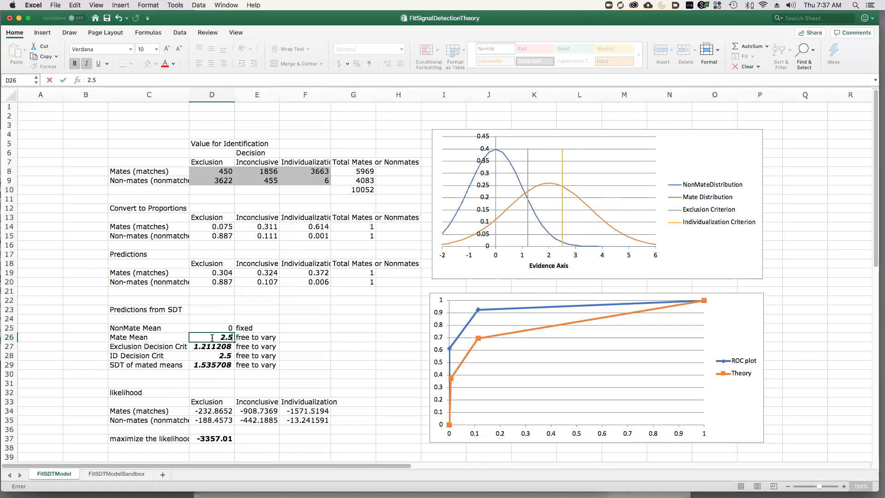
key("Return")
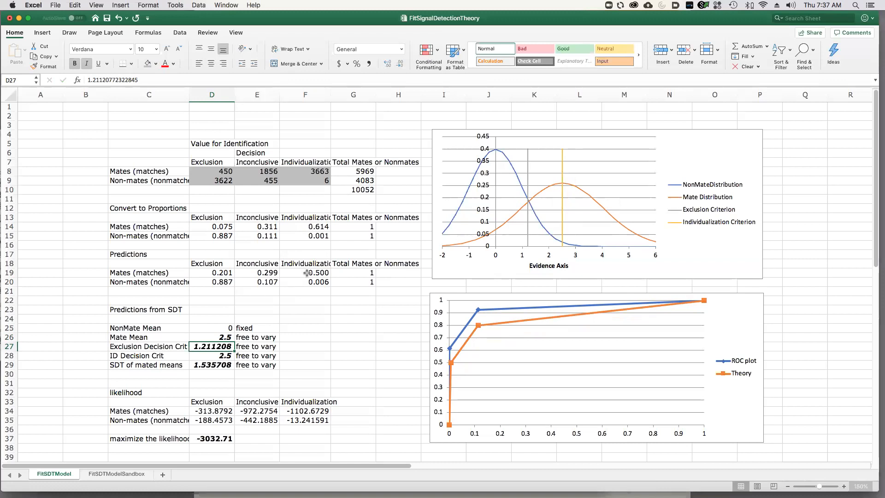
Set the Mate Mean in D26 to 2.7.
key("Up")
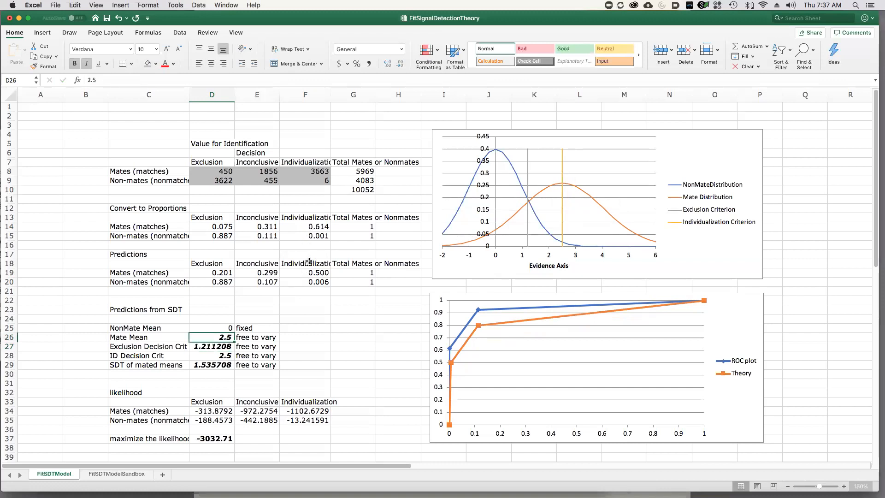
type("2.7")
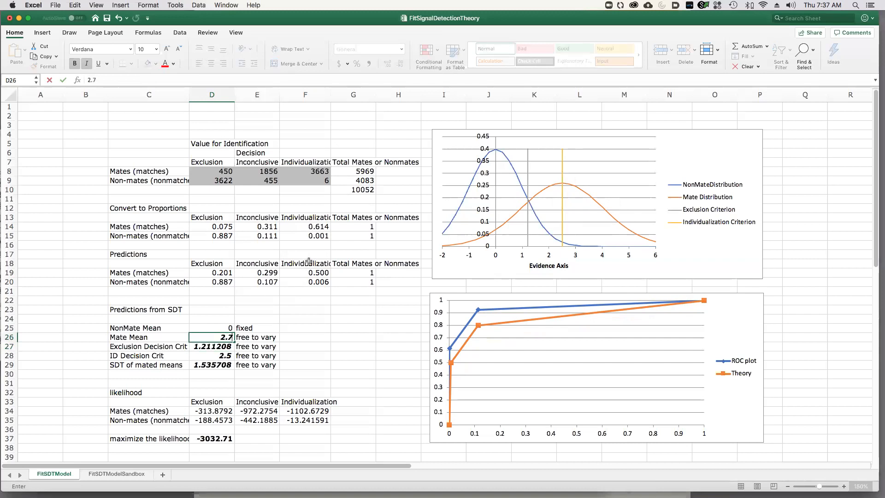
key("Return")
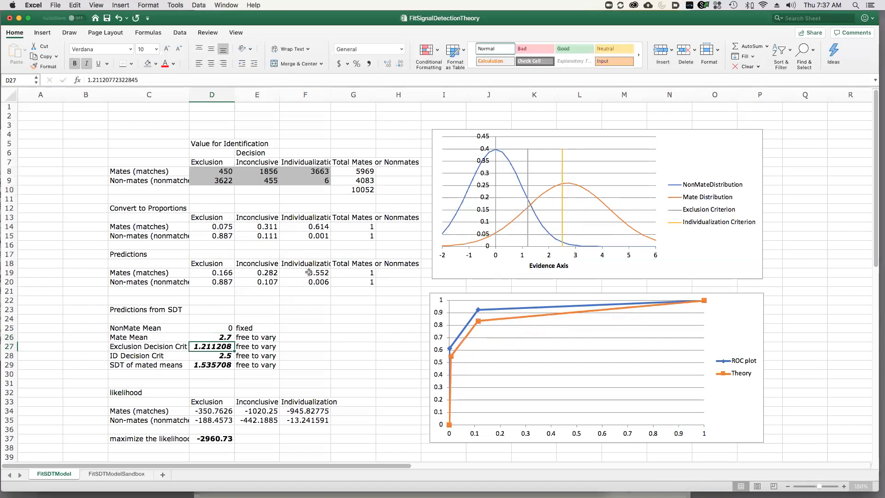
Set the Mate Mean to 2.9 and compare the predicted mate individualization proportion with the observed one.
key("Up")
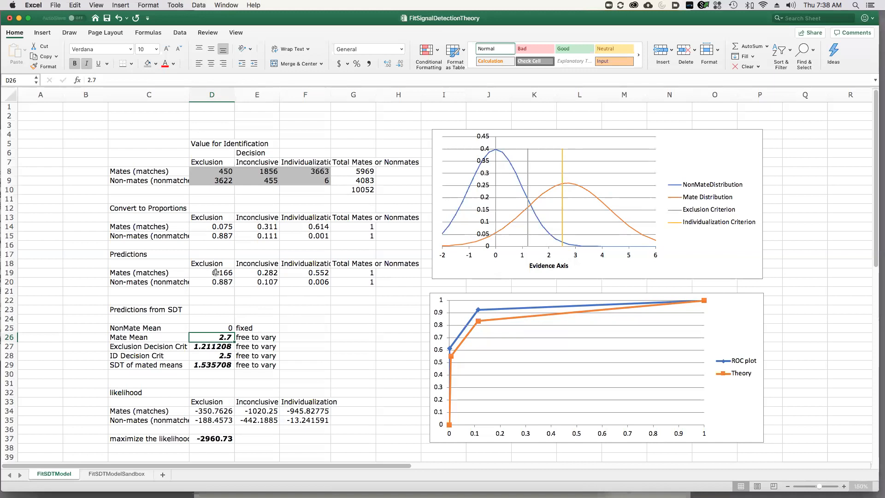
type("2.8")
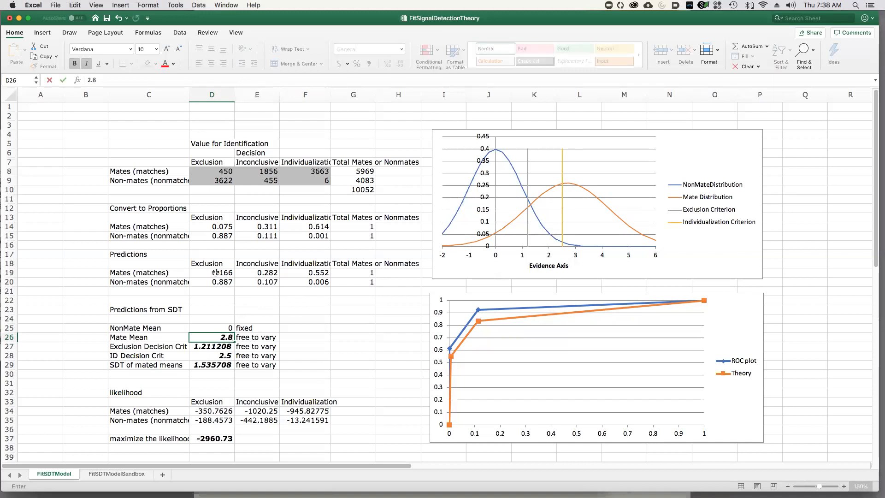
key("BackSpace")
type("9")
key("Return")
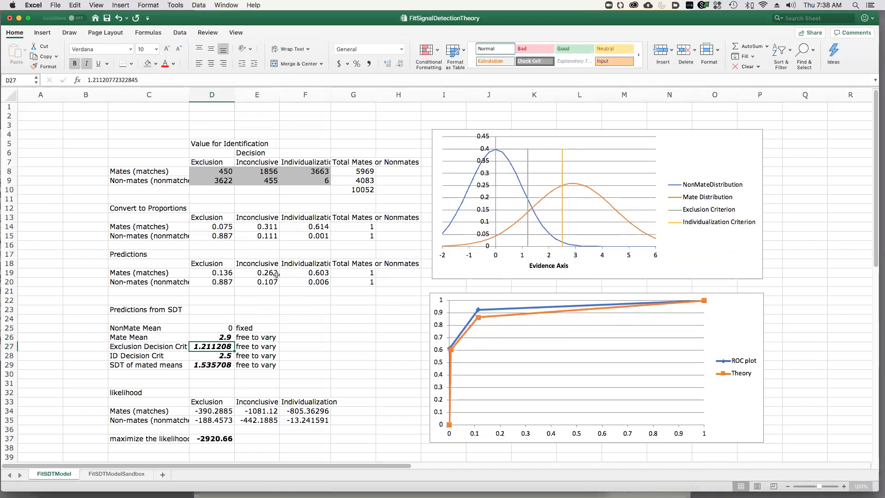
left_click(311, 272)
left_click(310, 226)
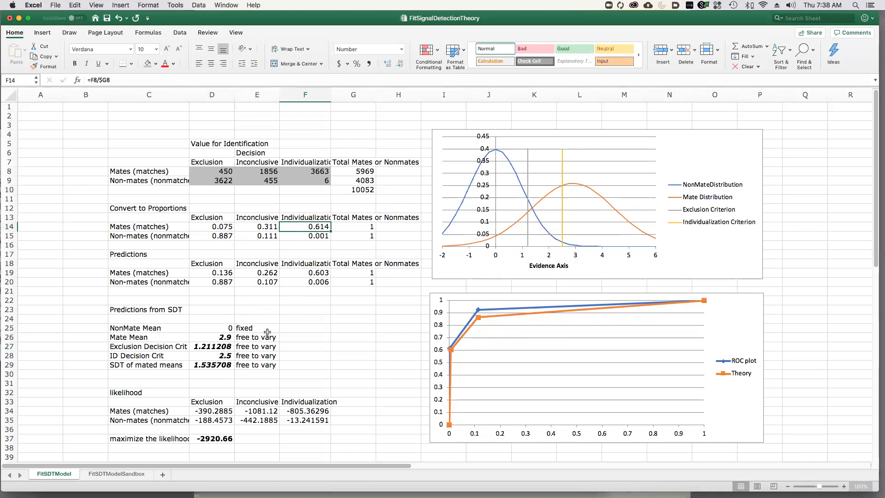
Select the four free parameters in D26:D29 and check that the Solver Add-In is enabled.
left_click_drag(210, 365, 212, 340)
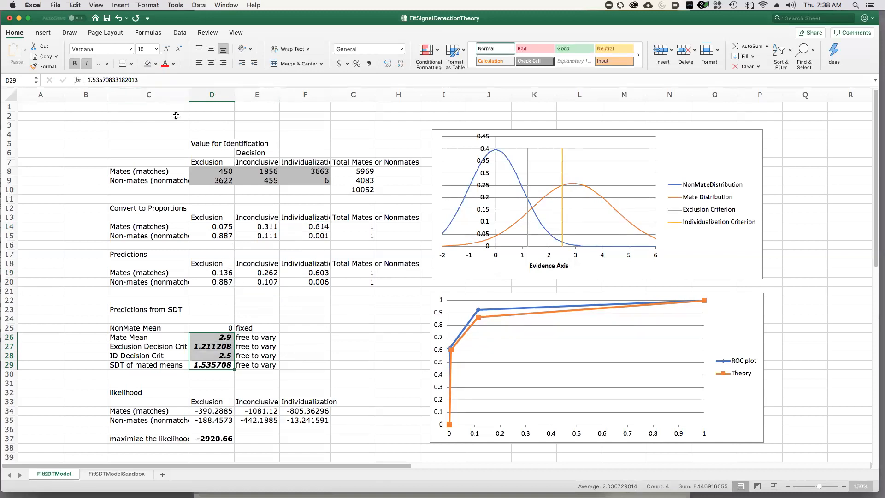
left_click(120, 6)
mouse_move(96, 6)
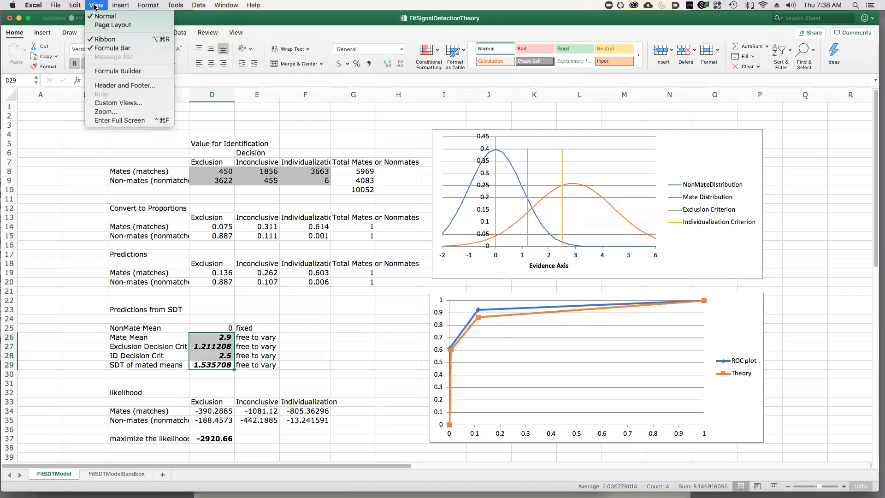
mouse_move(175, 5)
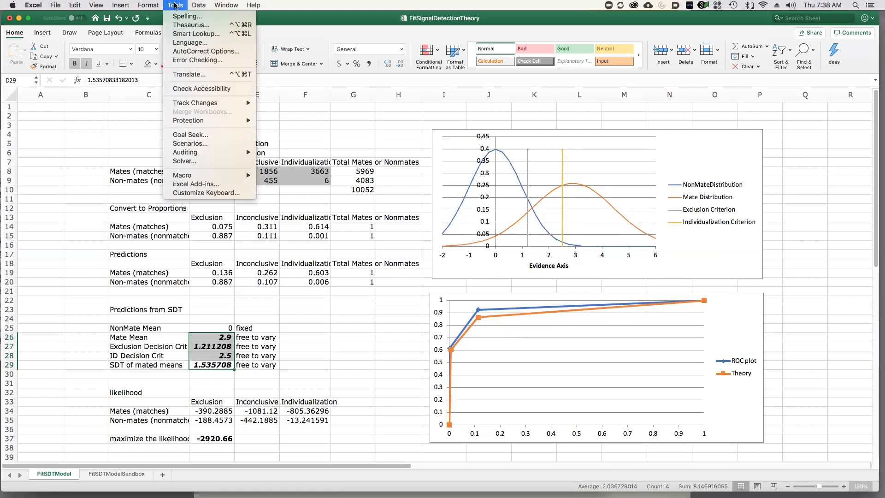
left_click(204, 186)
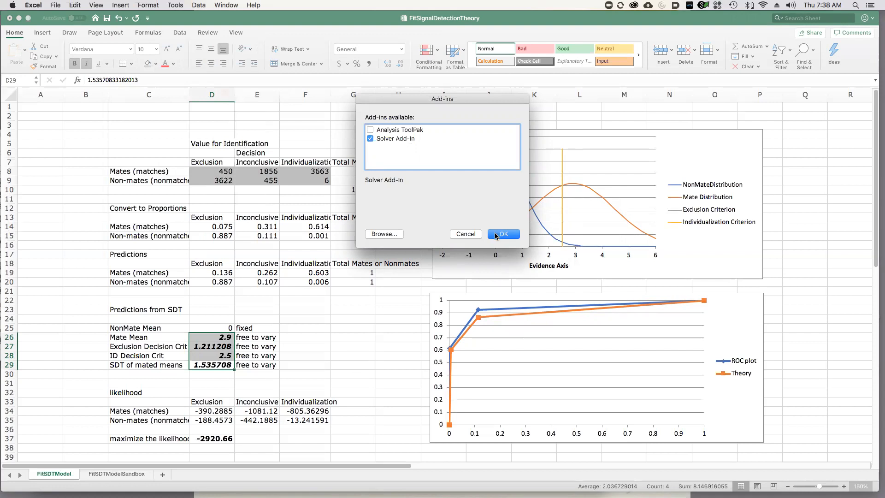
left_click(495, 235)
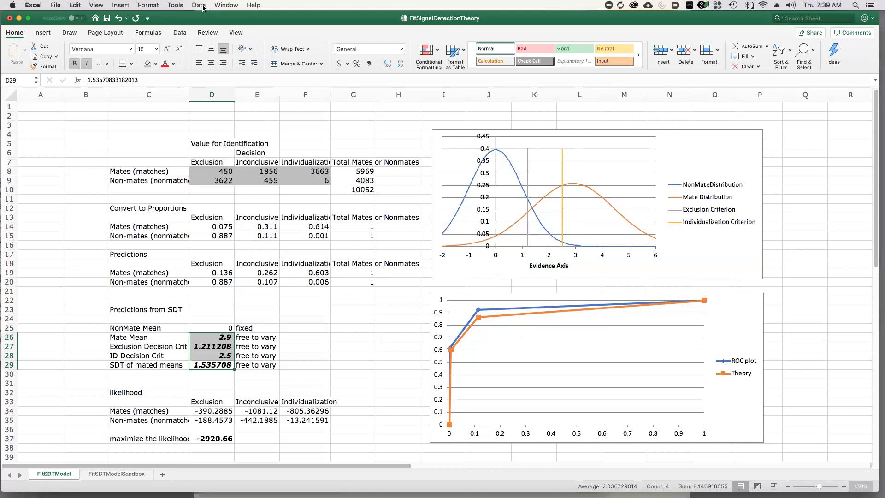
Review the Solver setup that maximizes D37 by changing D26:D29, and close it without solving.
left_click(179, 5)
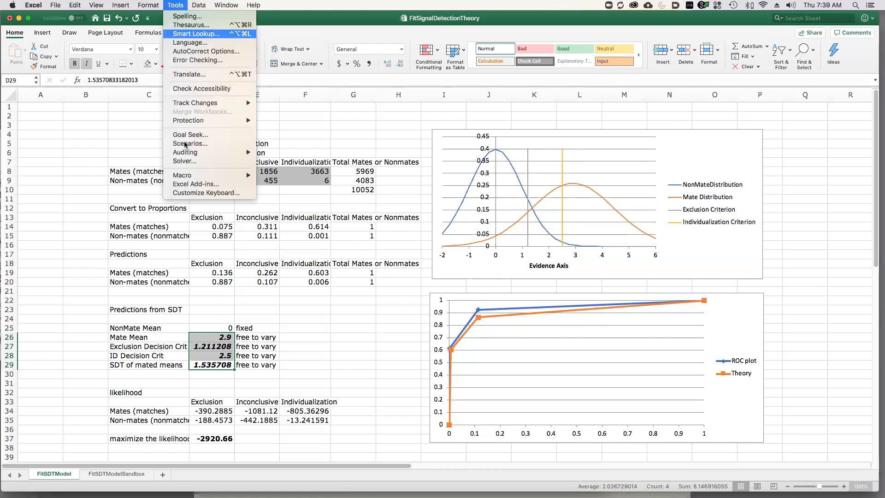
left_click(192, 161)
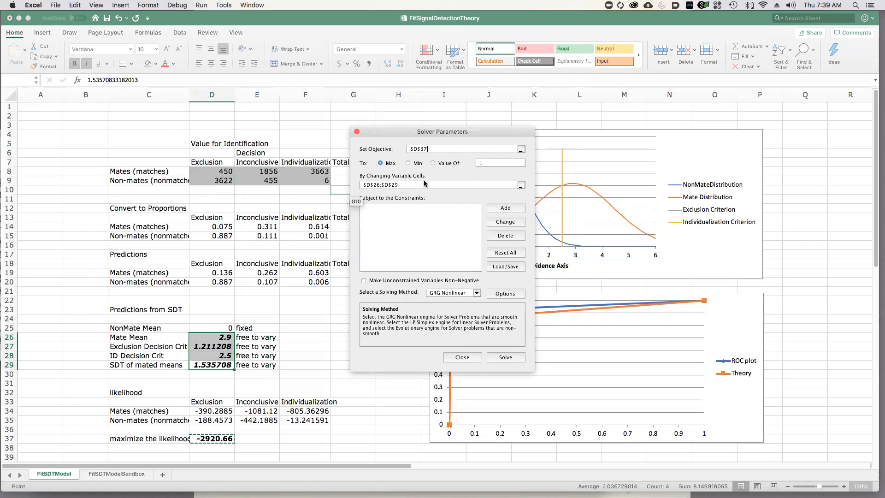
left_click(461, 358)
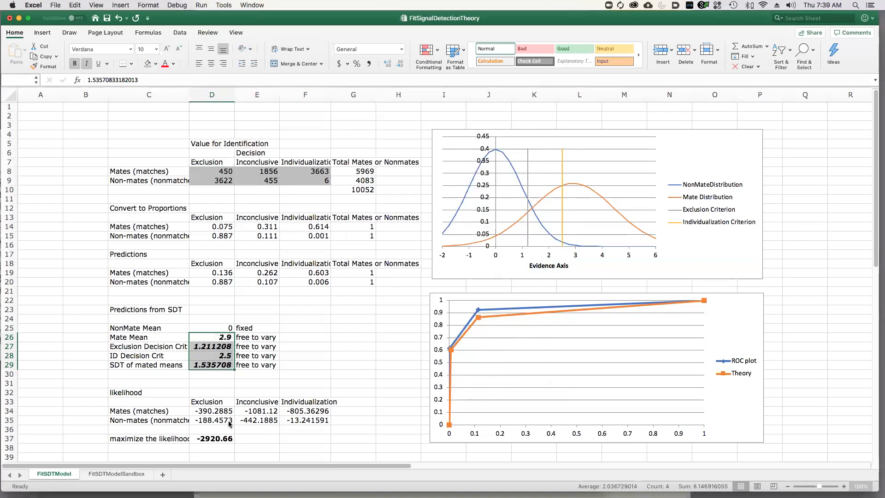
Inspect the mate exclusion formulas for the likelihood in D34, the prediction in D19 and the observed proportion in D14.
scroll(221, 405, "down", 3)
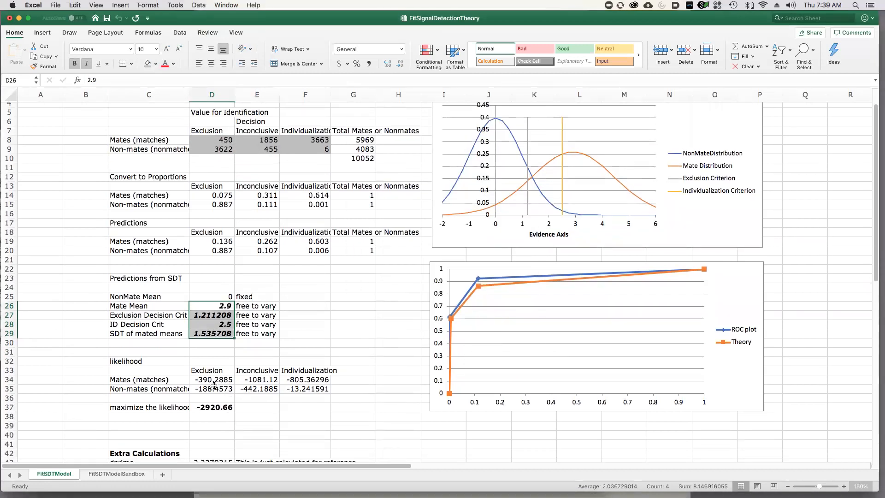
left_click(213, 380)
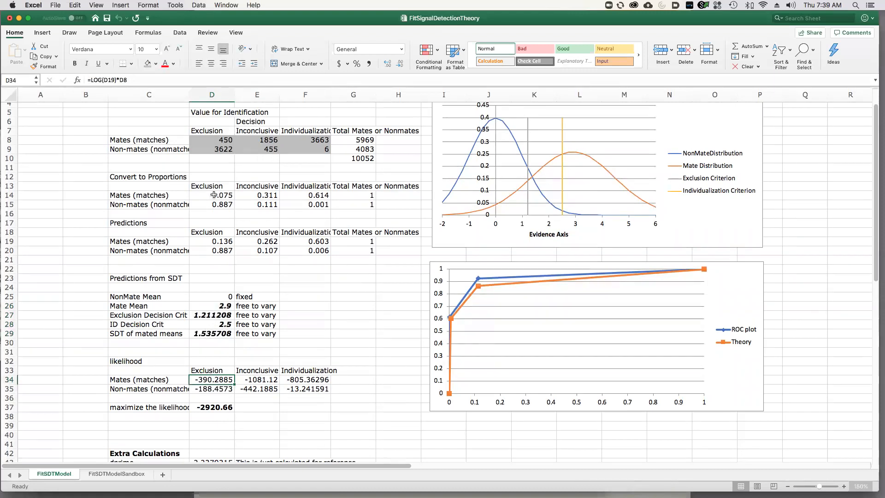
left_click(215, 242)
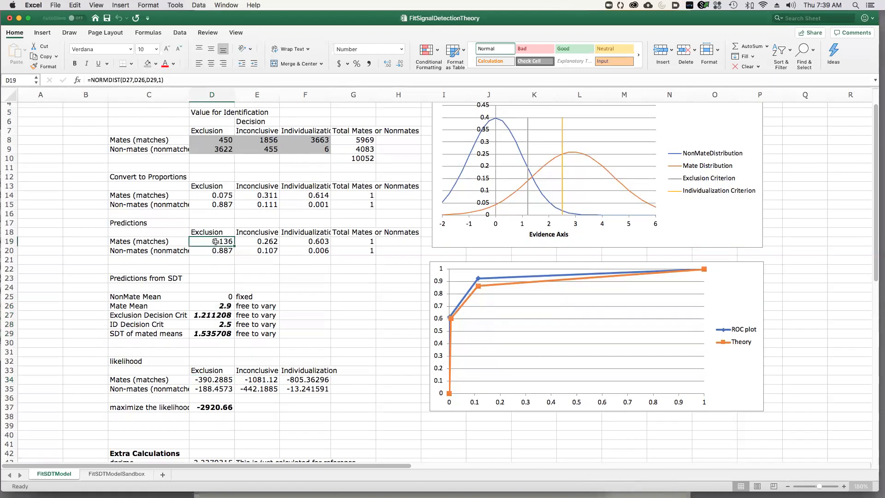
left_click(215, 196)
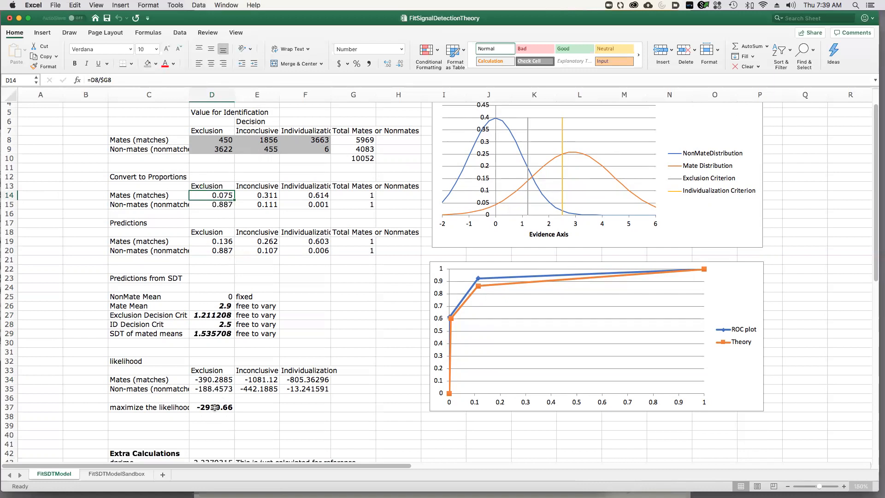
Set the Mate Mean in D26 to 3.2.
left_click(205, 305)
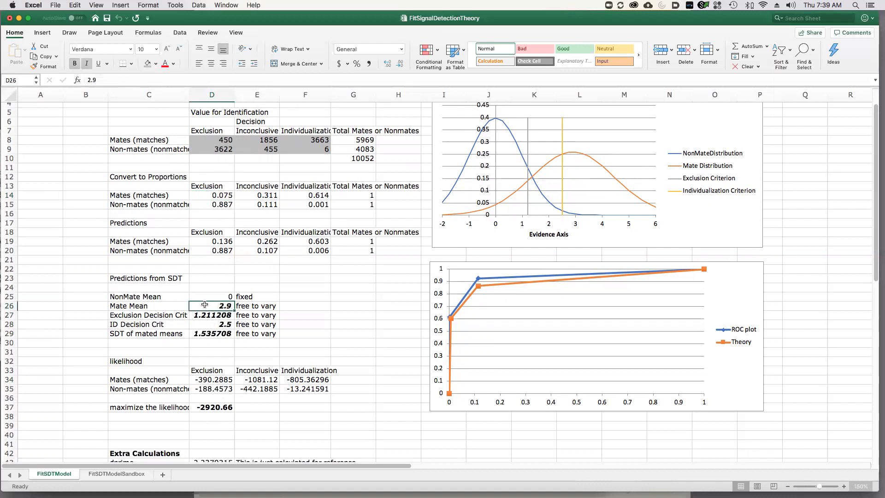
double_click(205, 305)
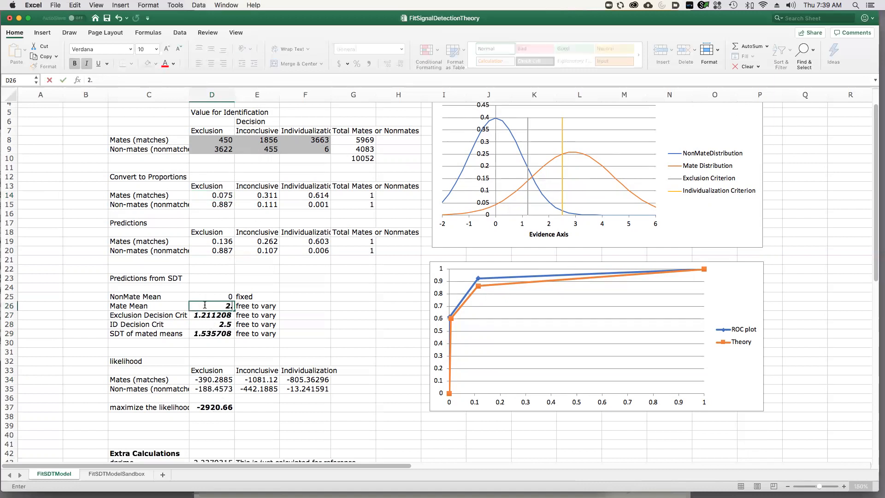
type("7")
key("BackSpace")
key("BackSpace")
key("BackSpace")
key("BackSpace")
type("3.2")
key("Return")
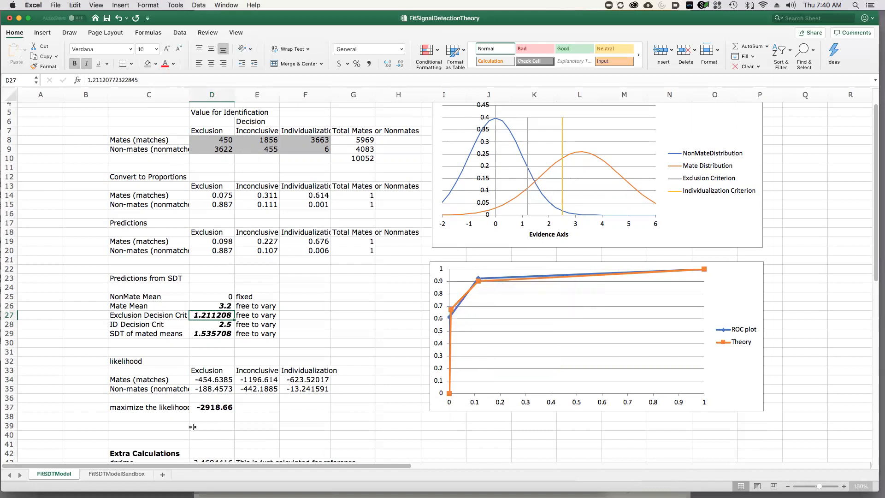
Check the summed likelihood in D37 against the four free parameters in D26:D29.
left_click(210, 406)
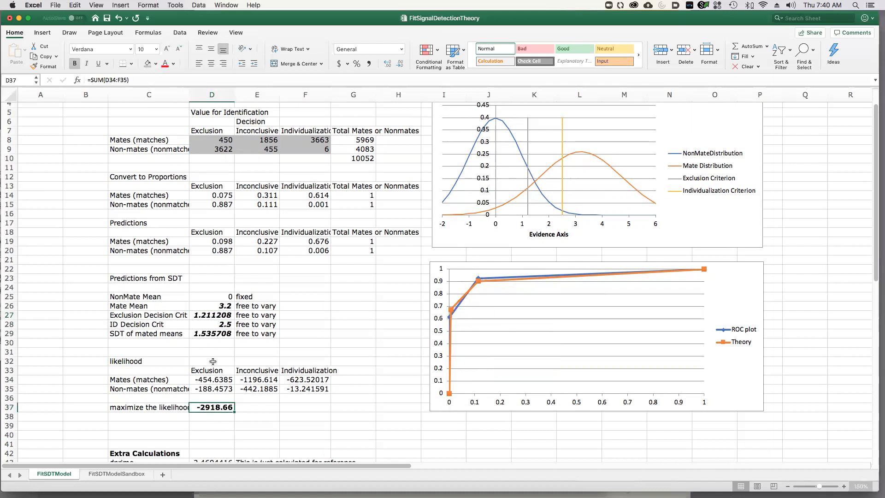
left_click_drag(215, 308, 213, 332)
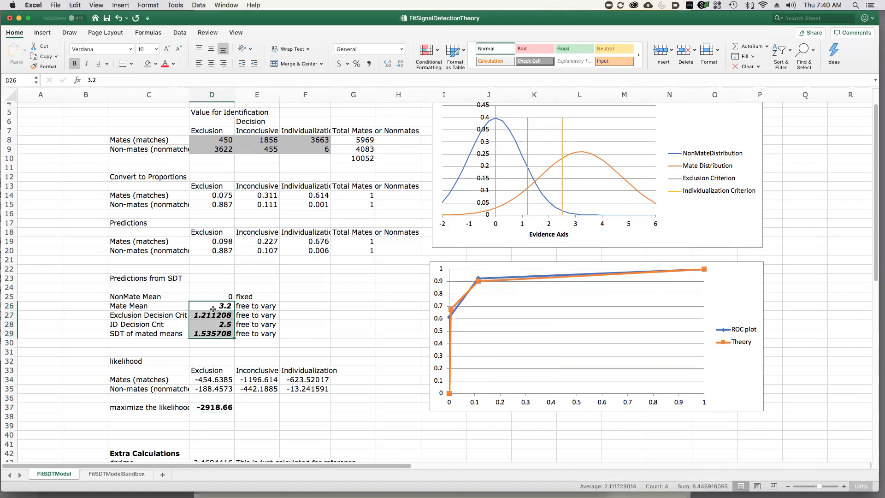
left_click(215, 407)
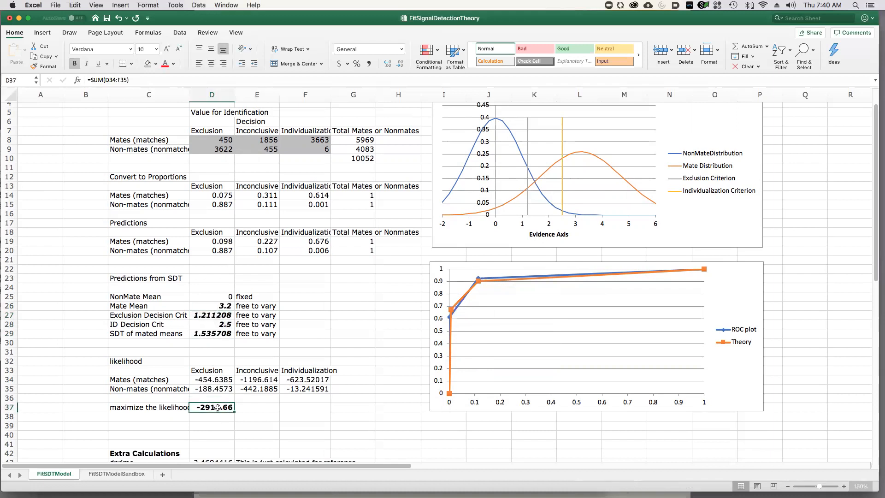
Set the Mate Mean in D26 to 3.5, undo it to compare the fit, and enter 3.5 again.
left_click(217, 306)
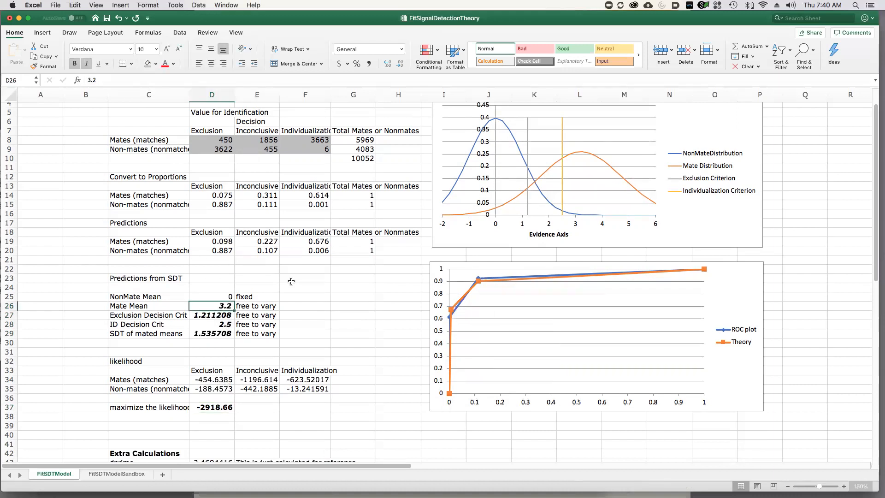
type("3.5")
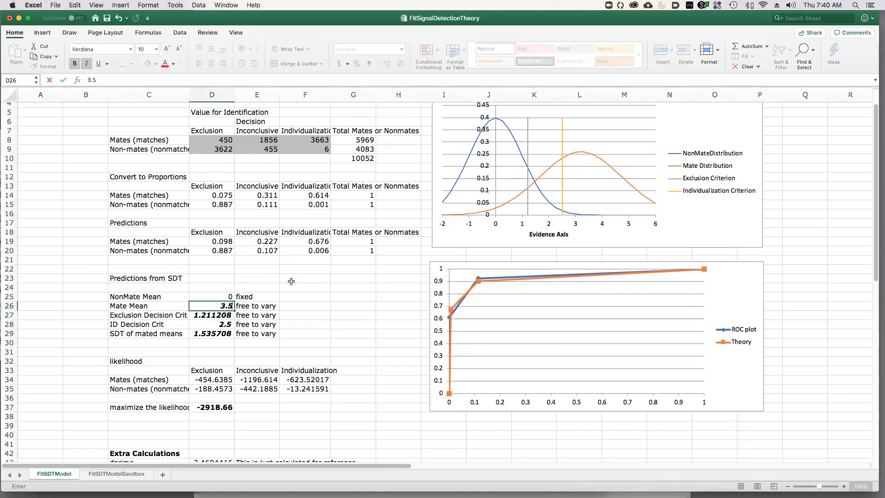
key("Return")
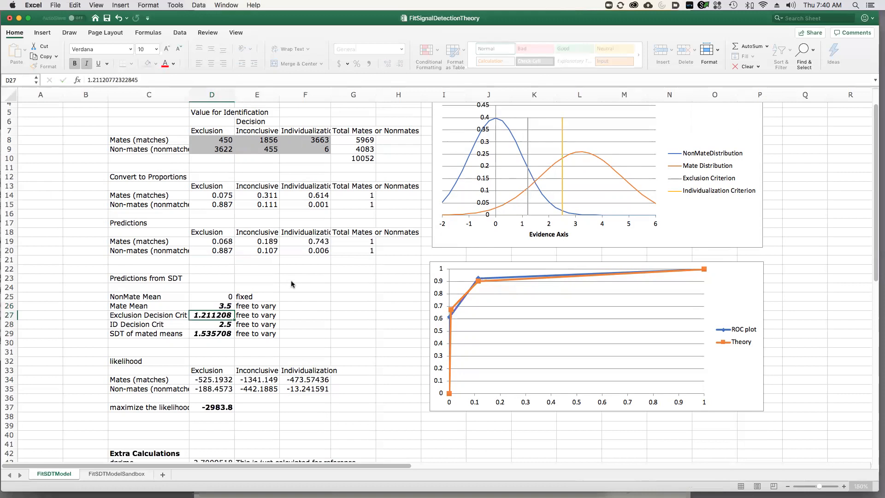
key("super+z")
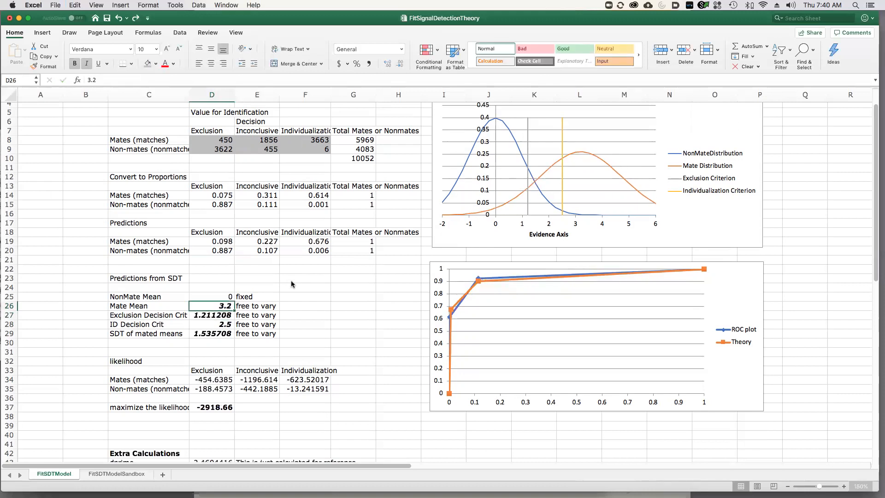
type("3.5")
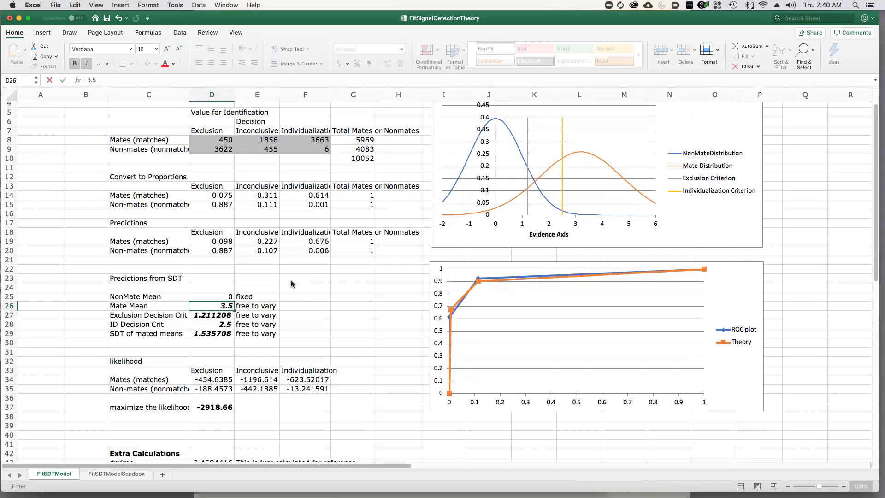
key("Return")
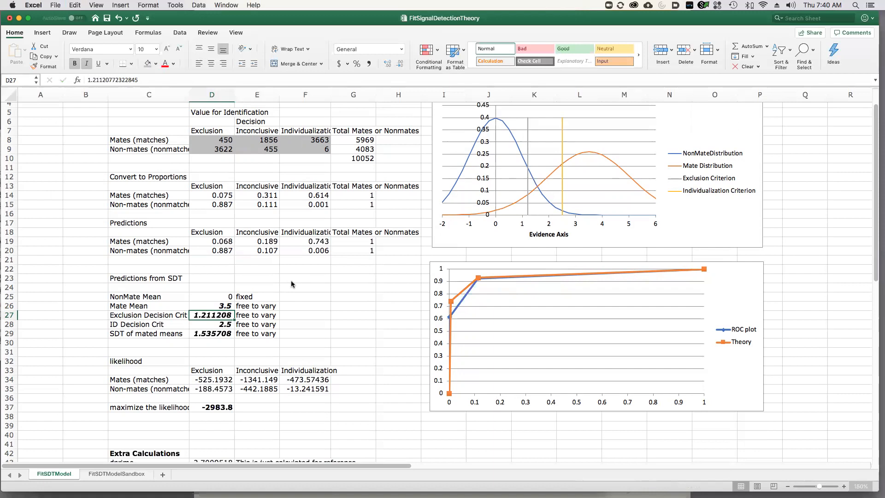
Consult the parameters on the FitSDTModelSandbox sheet, set the ID Decision Crit on FitSDTModel to 2.9, and check the summed likelihood.
key("Down")
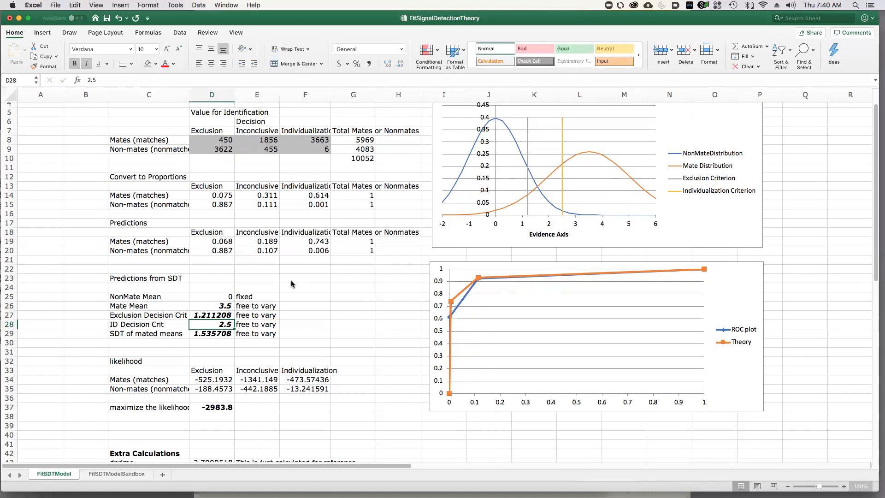
left_click(129, 473)
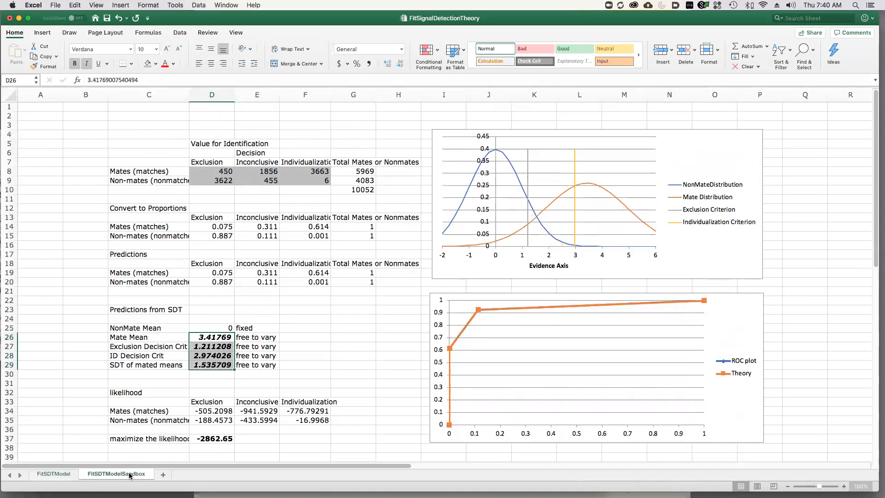
left_click(56, 475)
type("2.")
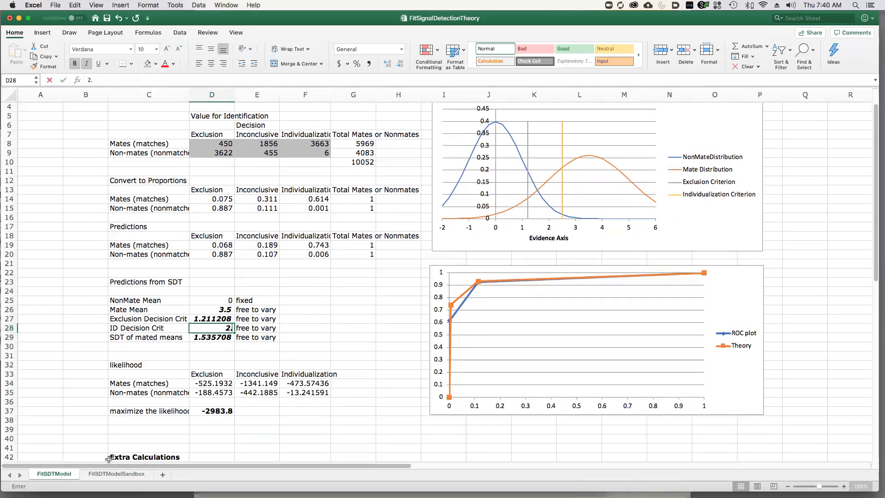
type("9")
key("Return")
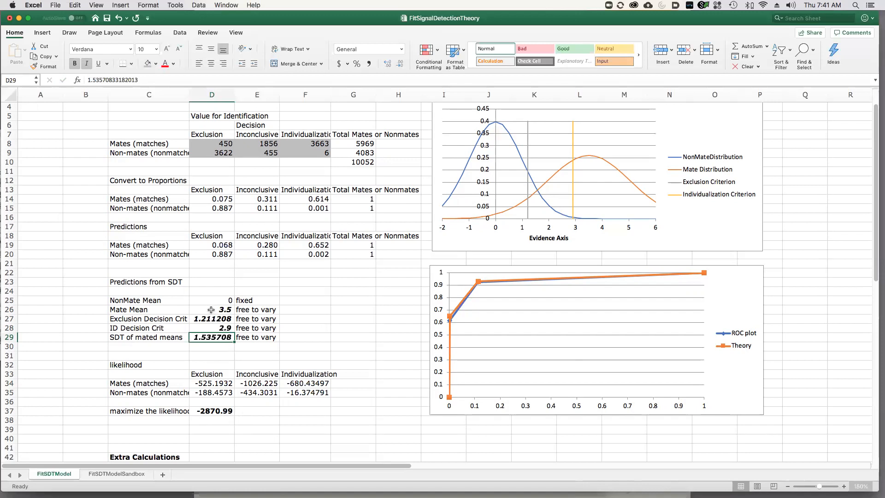
left_click(224, 411)
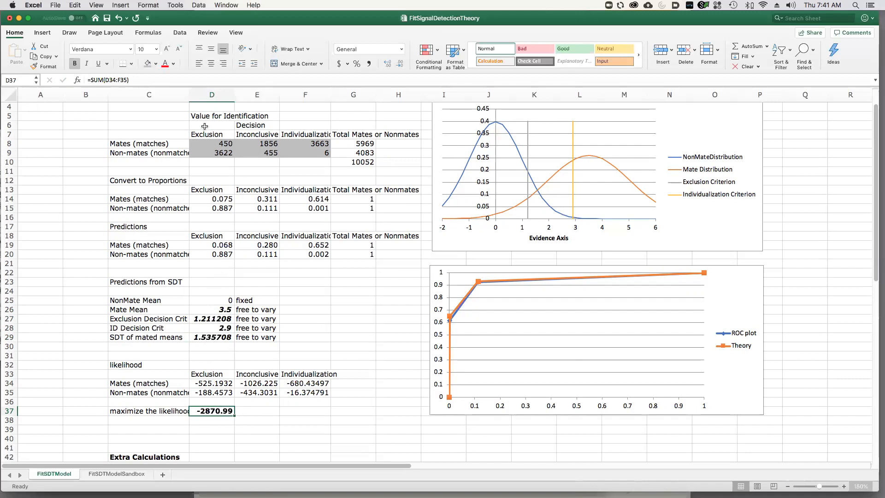
Highlight the observed decision counts in D8:F9 and the four free parameters in D26:D29.
left_click(206, 144)
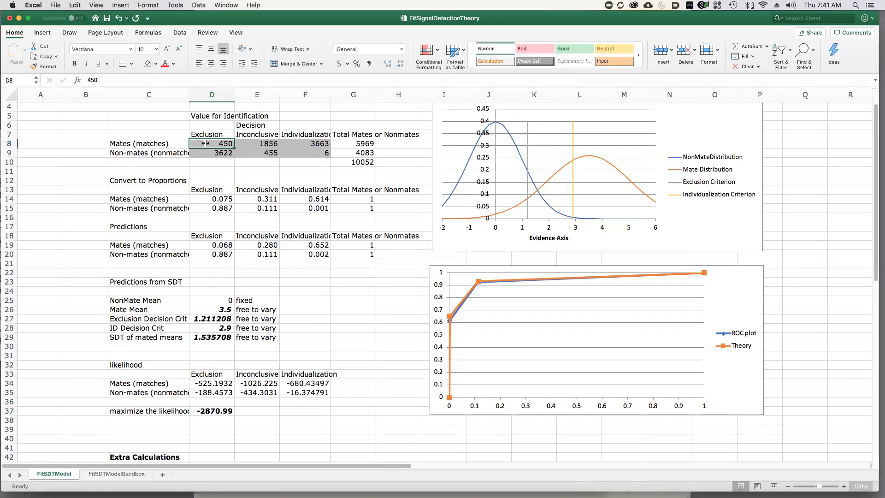
left_click(308, 153)
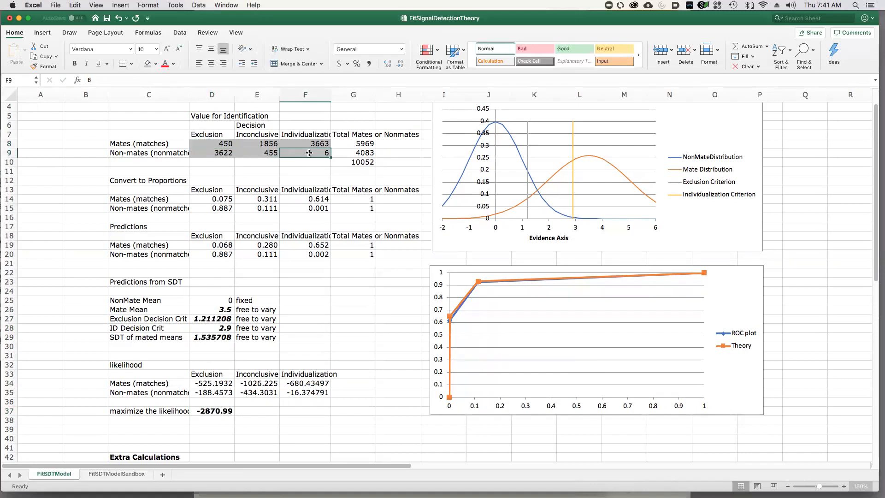
left_click_drag(309, 153, 226, 144)
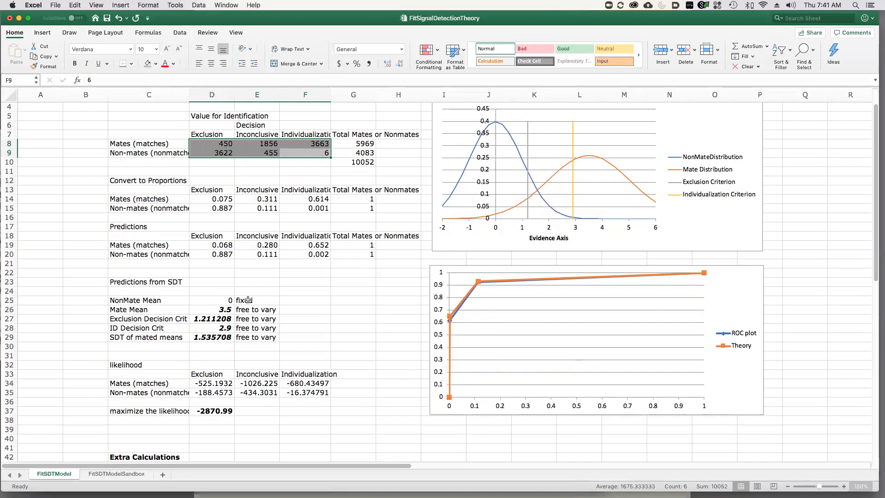
left_click_drag(203, 308, 204, 339)
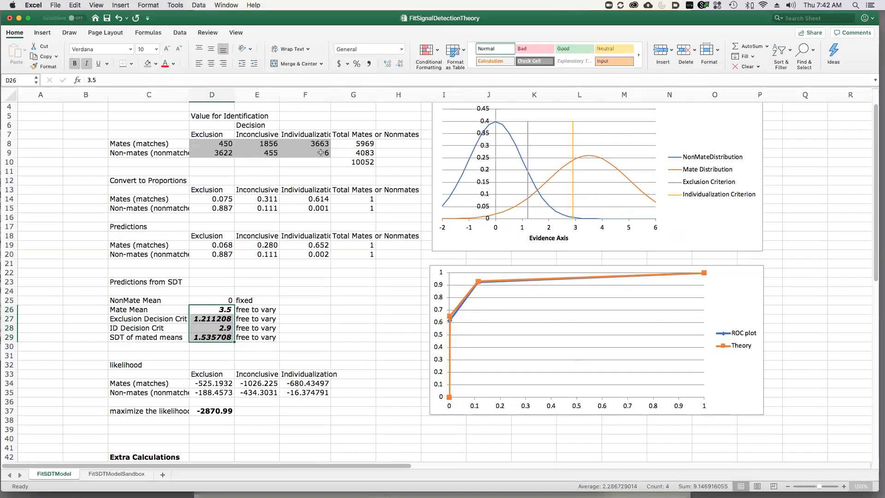
Inspect the prediction formulas in D19 and F20, and compare the non-mate individualization prediction with its observed count in F9.
left_click(206, 245)
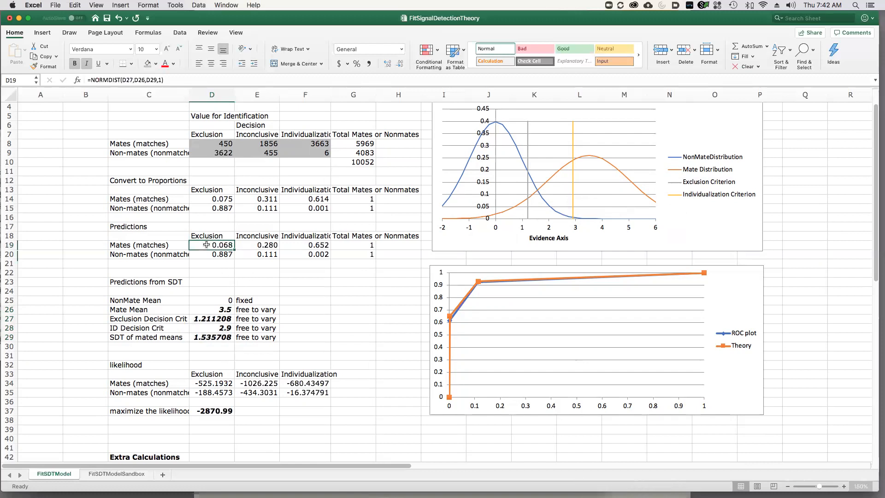
left_click(320, 255)
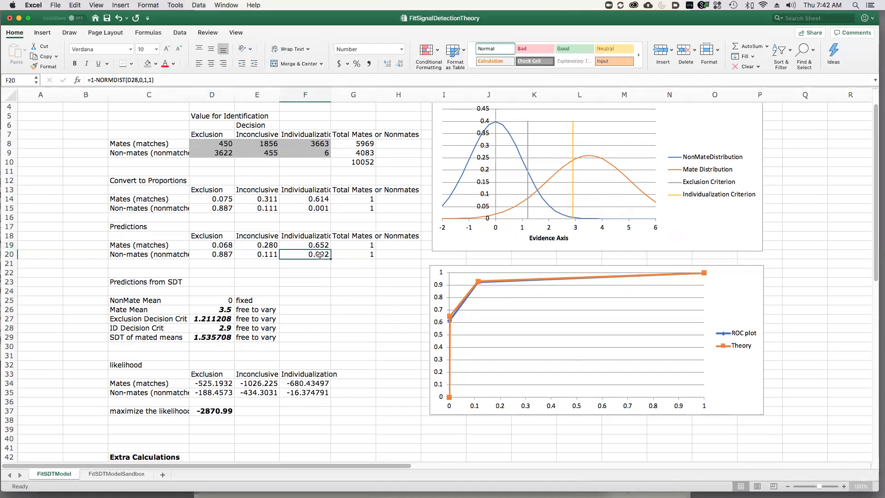
left_click(314, 153)
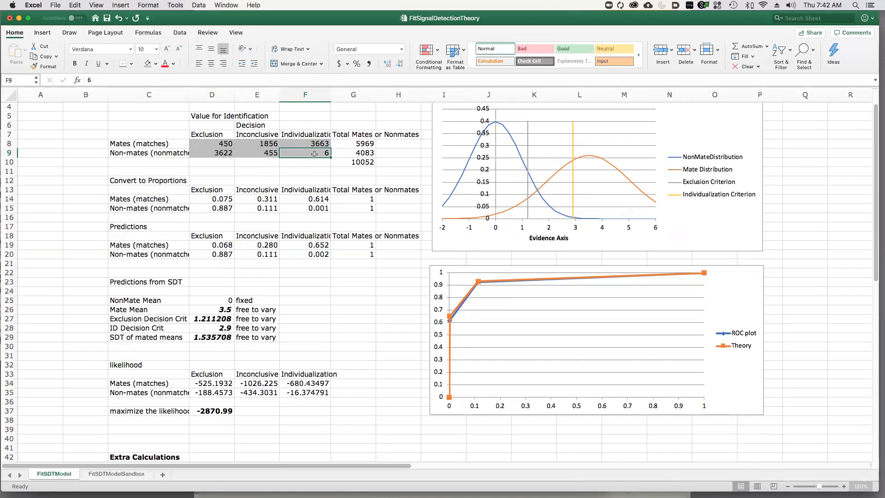
left_click(311, 255)
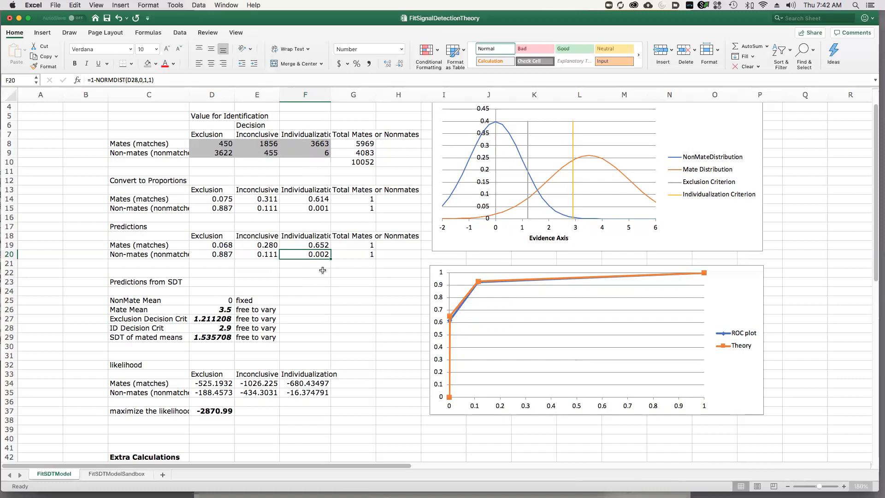
left_click(304, 153)
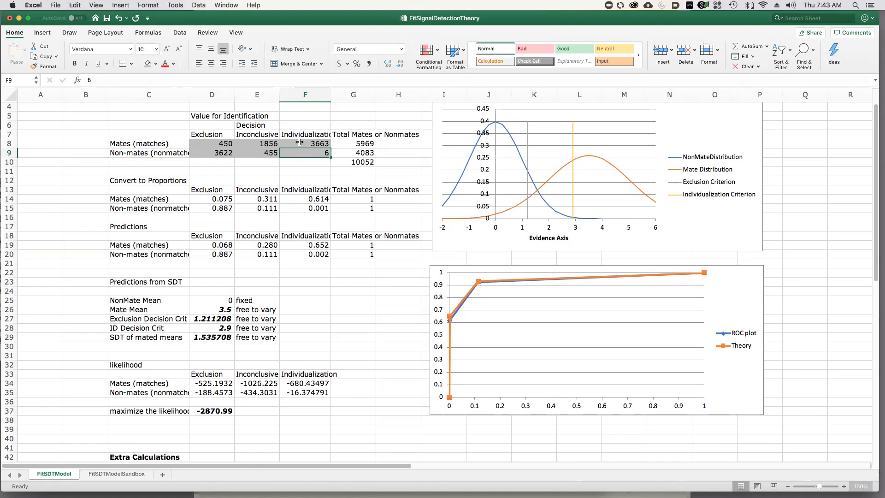
Trace the mate individualization likelihood from the observed count in F8 and the prediction in F19 to the formula in F34.
key("shift+Return")
left_click(305, 245)
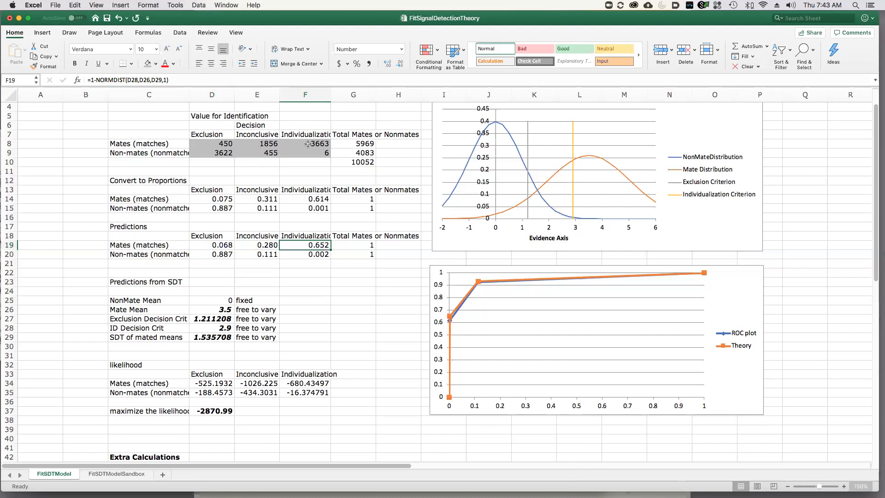
left_click(300, 383)
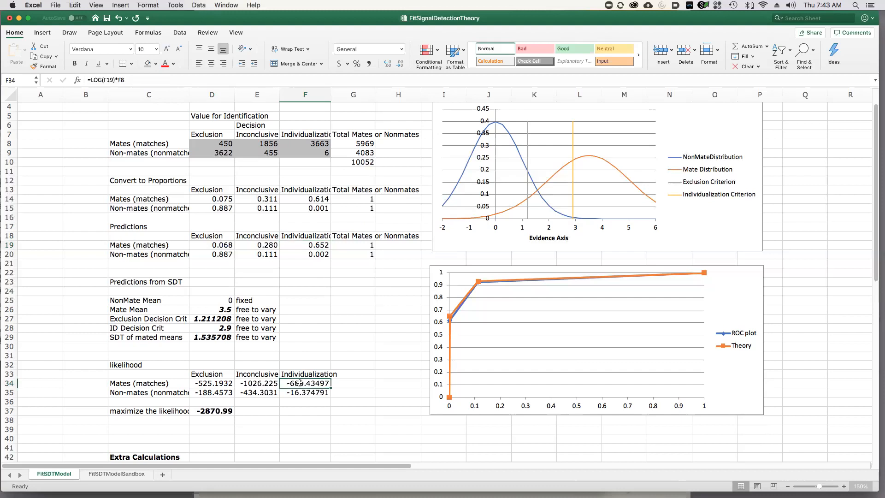
Inspect the likelihood formulas in F34 and D37, and compare the predictions in D19:F20 with the observed proportions in D14:F15.
left_click(140, 80)
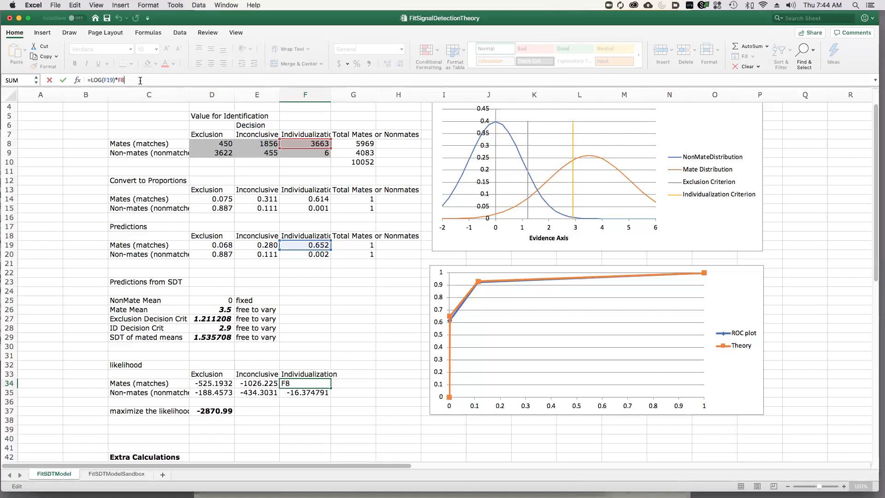
key("Return")
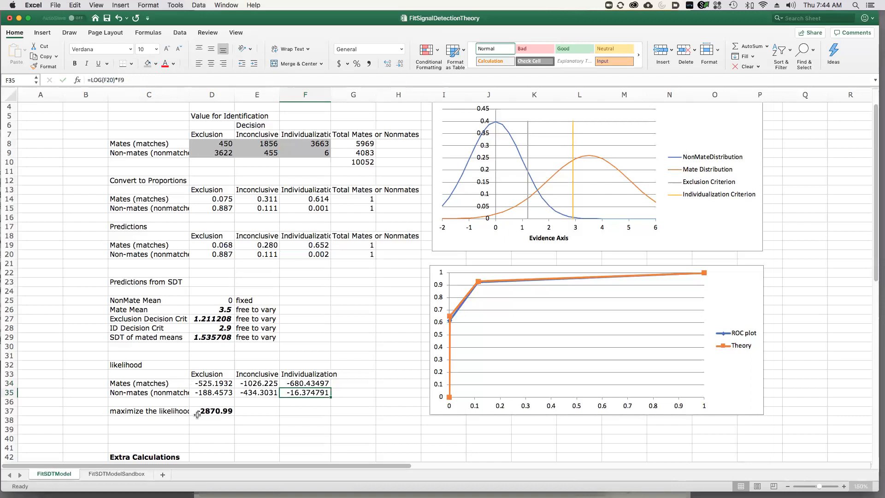
left_click(221, 413)
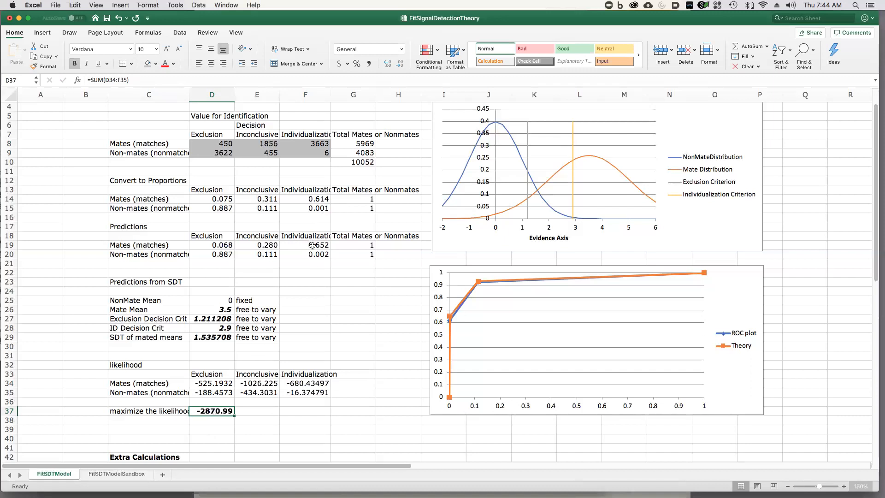
left_click_drag(216, 246, 313, 257)
left_click_drag(216, 197, 317, 208)
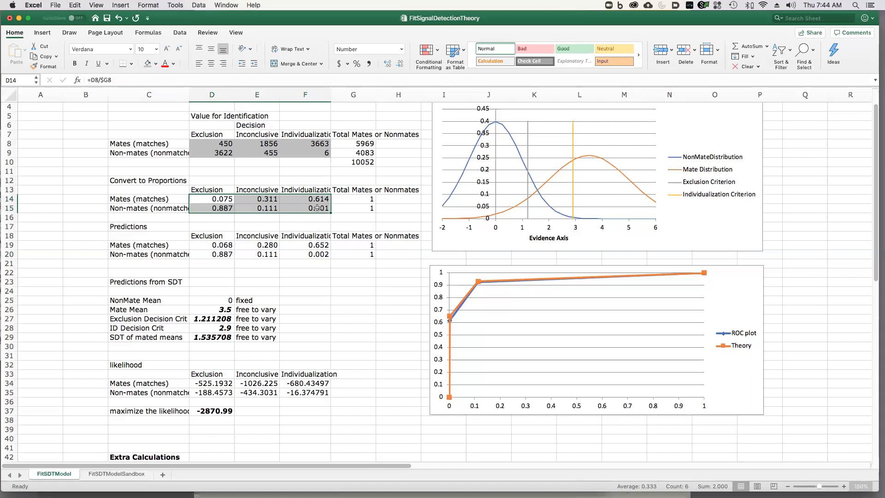
left_click(310, 284)
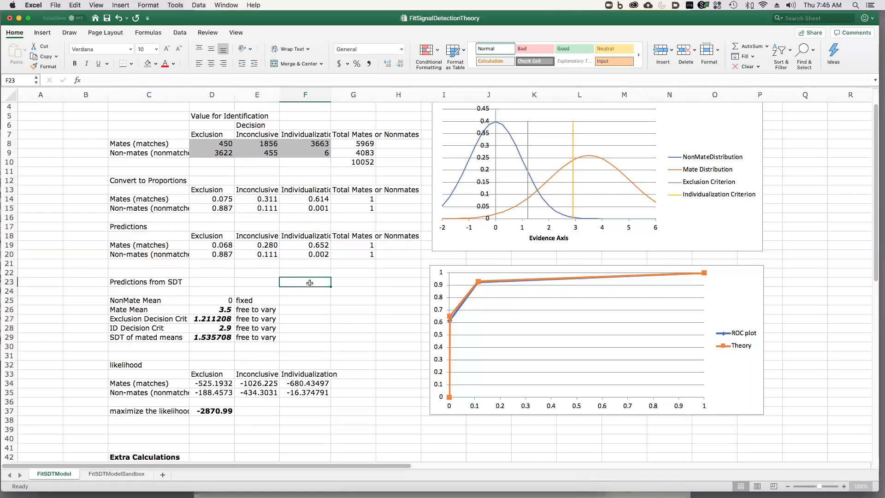
Open Solver and set its objective to maximize the summed likelihood in cell D37.
left_click(174, 5)
mouse_move(206, 175)
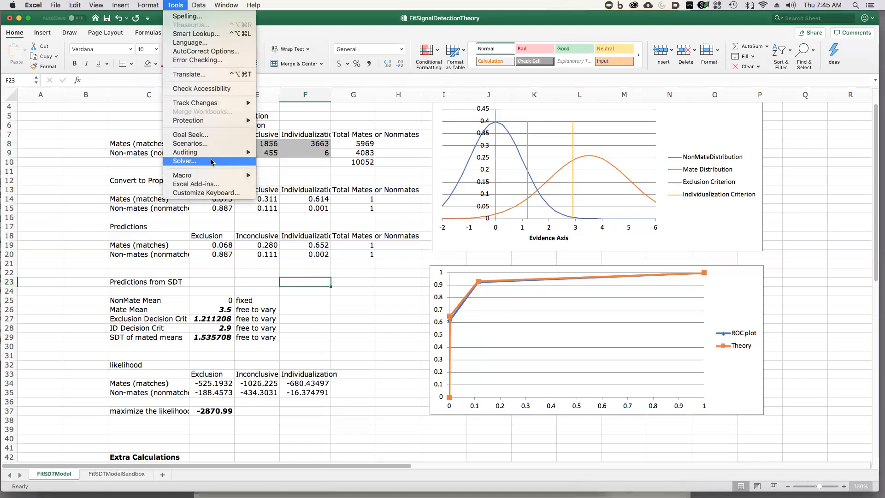
left_click(211, 162)
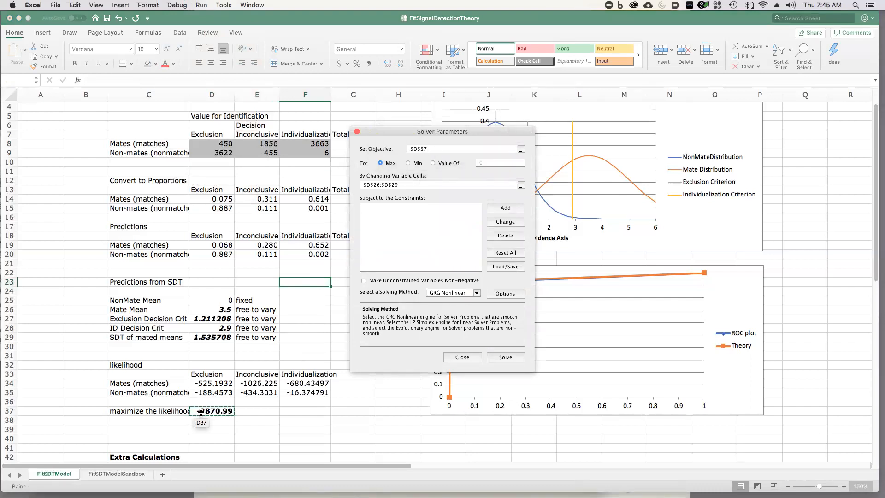
key("BackSpace")
key("BackSpace")
key("BackSpace")
key("BackSpace")
key("BackSpace")
left_click(209, 411)
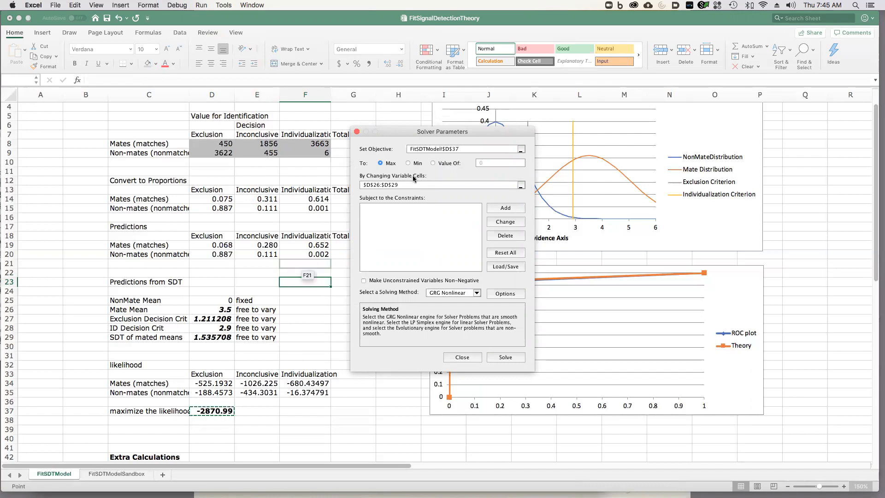
Set Solver's variable cells to D26:D29, solve the model, and keep the Solver solution.
double_click(383, 185)
left_click_drag(382, 183, 360, 183)
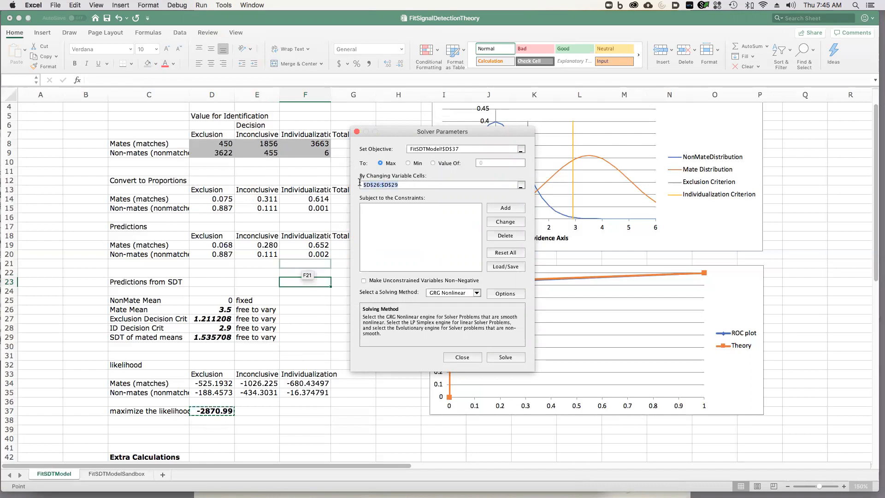
left_click_drag(216, 310, 220, 341)
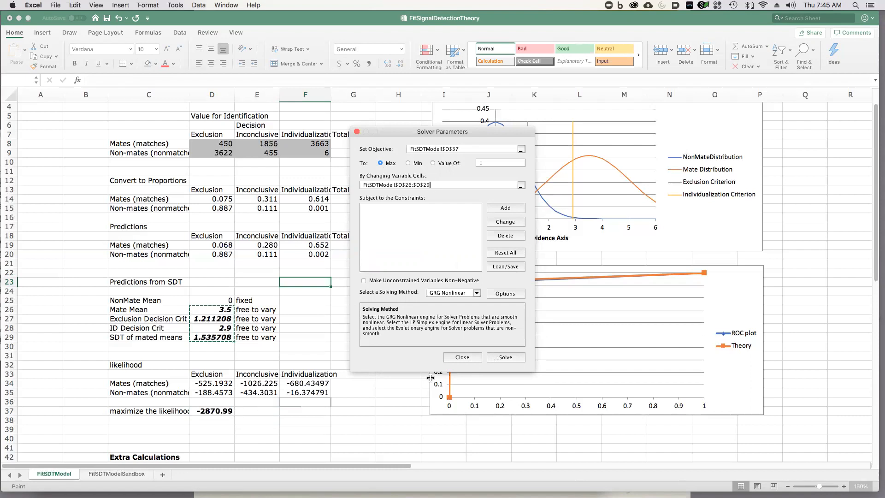
left_click(498, 357)
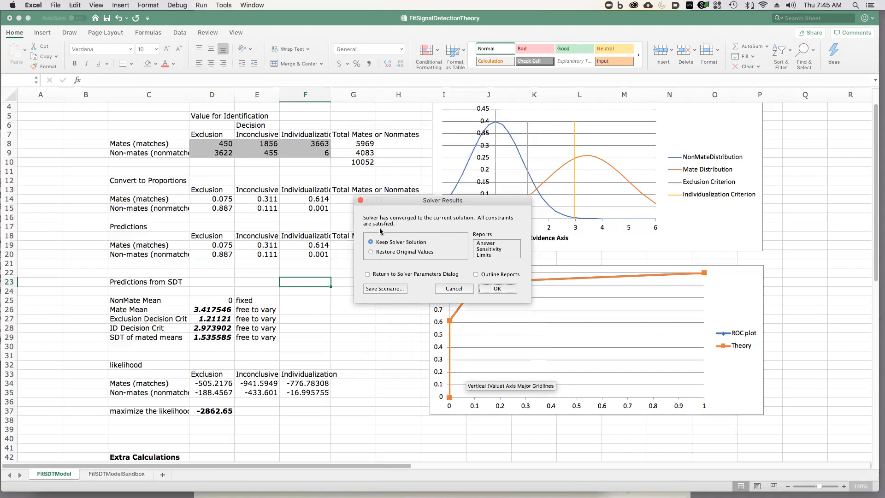
left_click(498, 288)
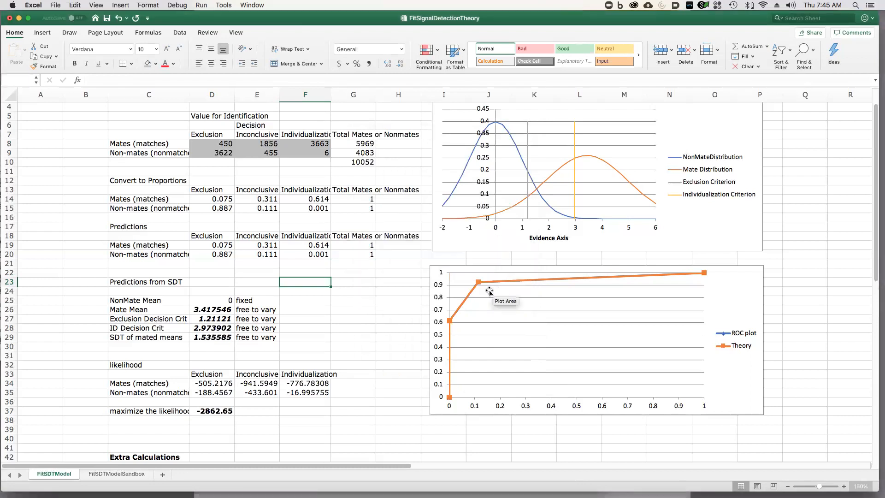
Review the fitted predictions in D19:F20, the likelihood in D37 and the parameters in D26:D29, and save the workbook.
mouse_move(447, 399)
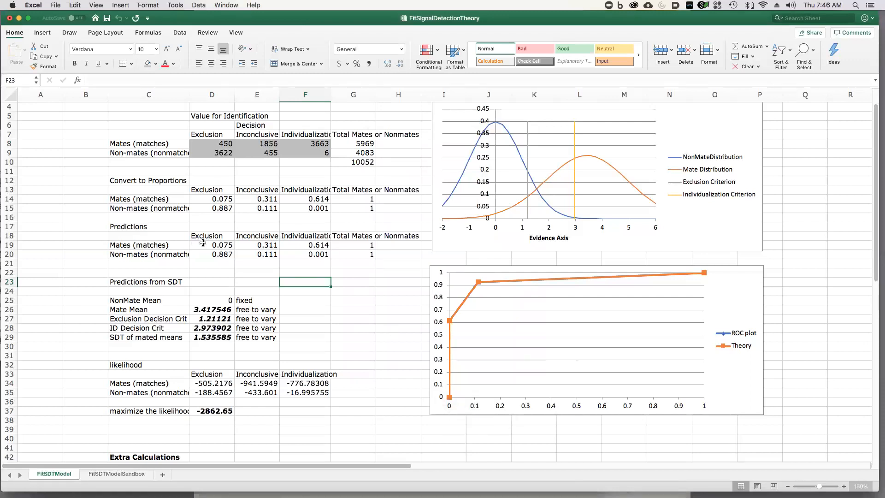
left_click_drag(208, 243, 314, 252)
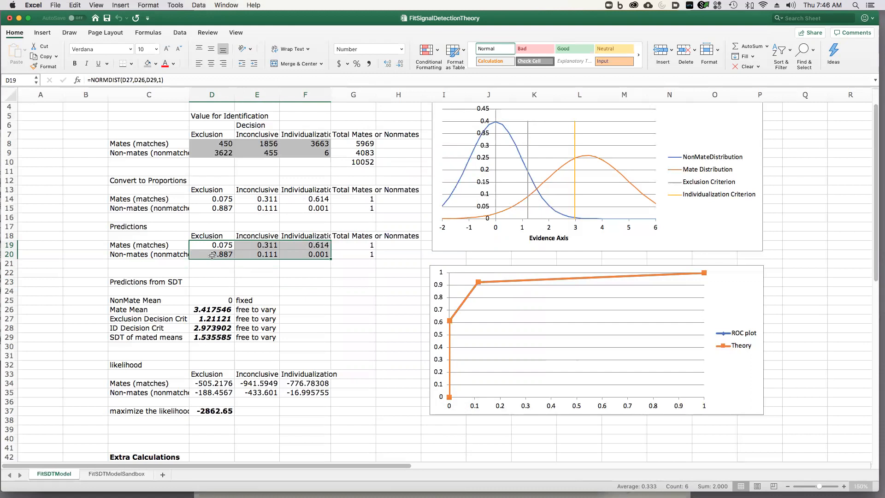
left_click(216, 412)
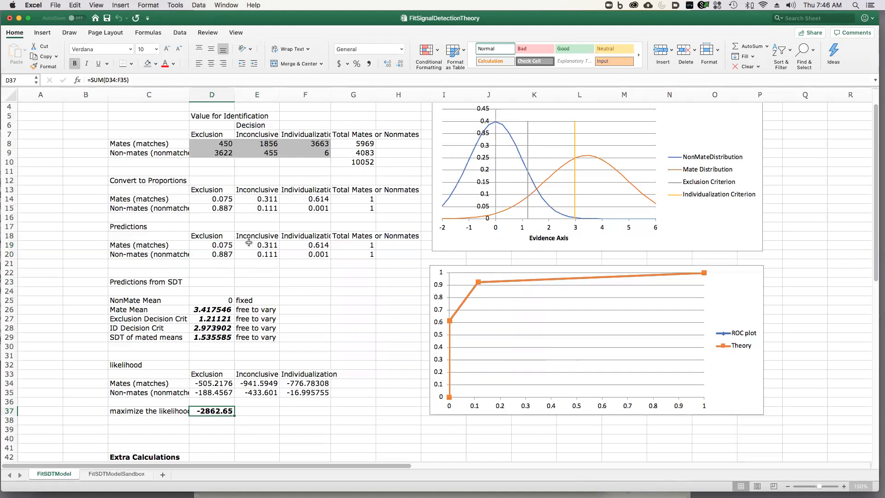
left_click_drag(213, 309, 212, 339)
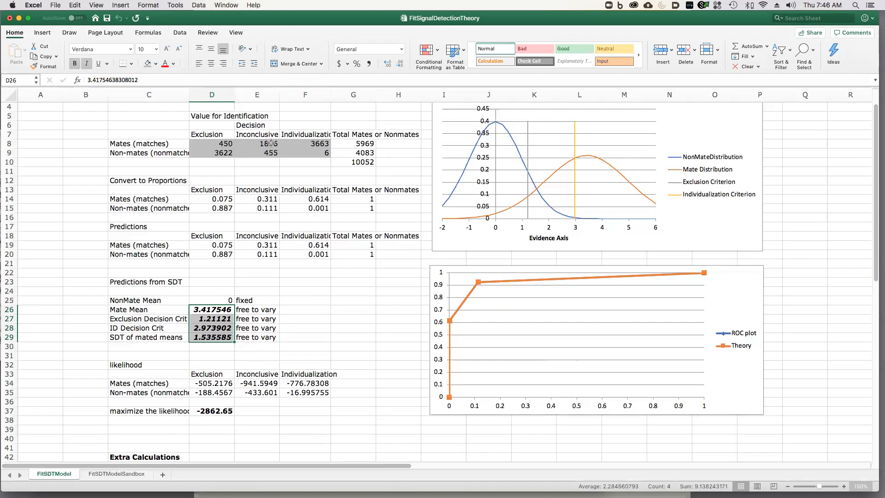
left_click(262, 174)
key("super+s")
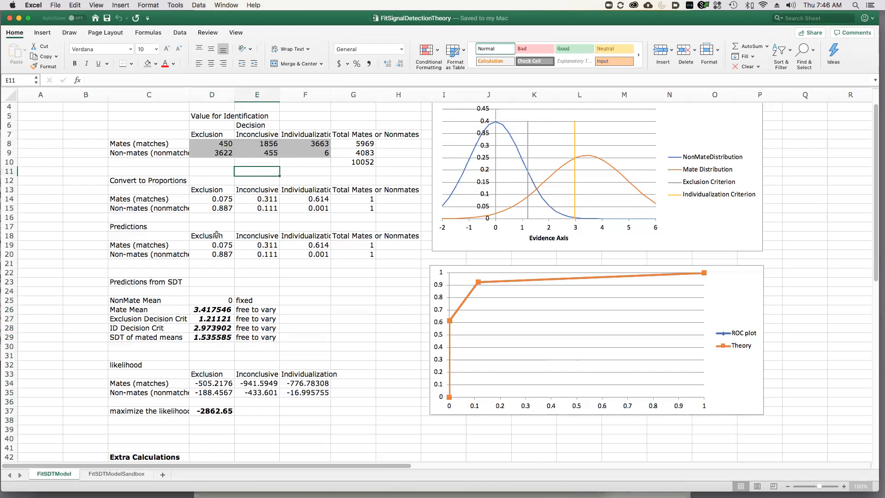
On the FitSDTModelSandbox sheet, set the mates counts to 6 exclusions, 10 inconclusives and 30 individualizations.
left_click(115, 474)
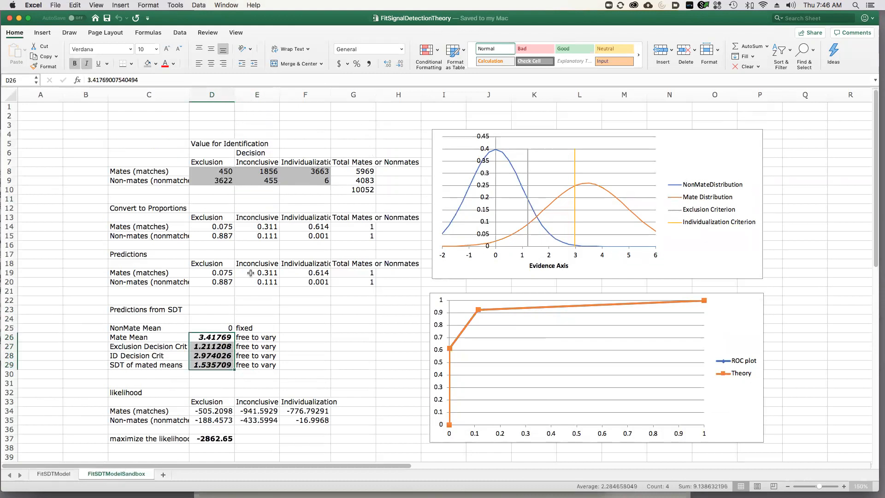
left_click(222, 172)
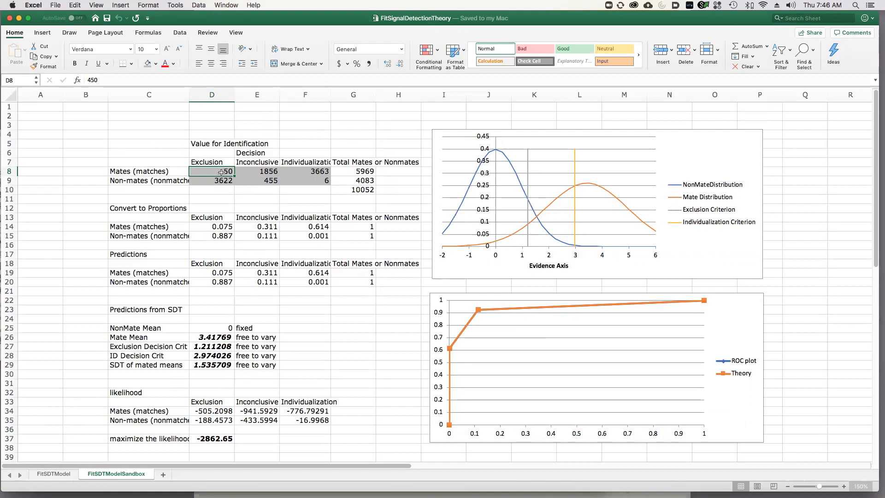
type("6")
key("Tab")
type("10")
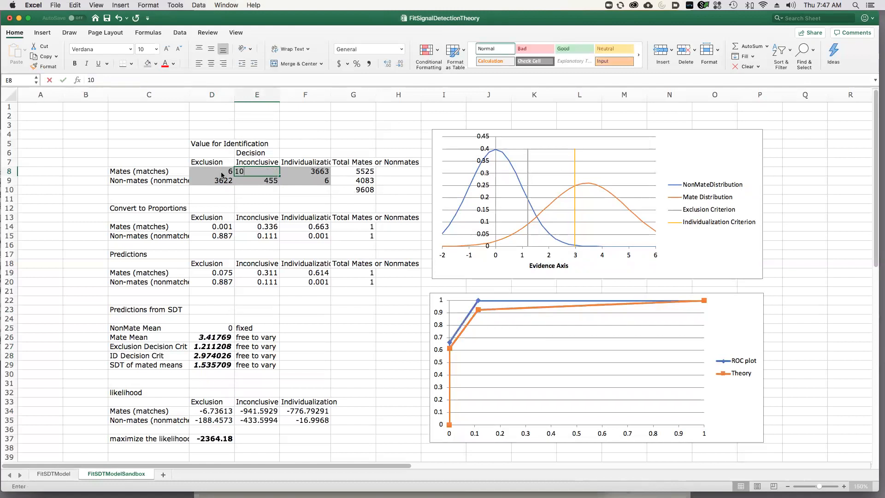
key("Tab")
type("30")
key("Tab")
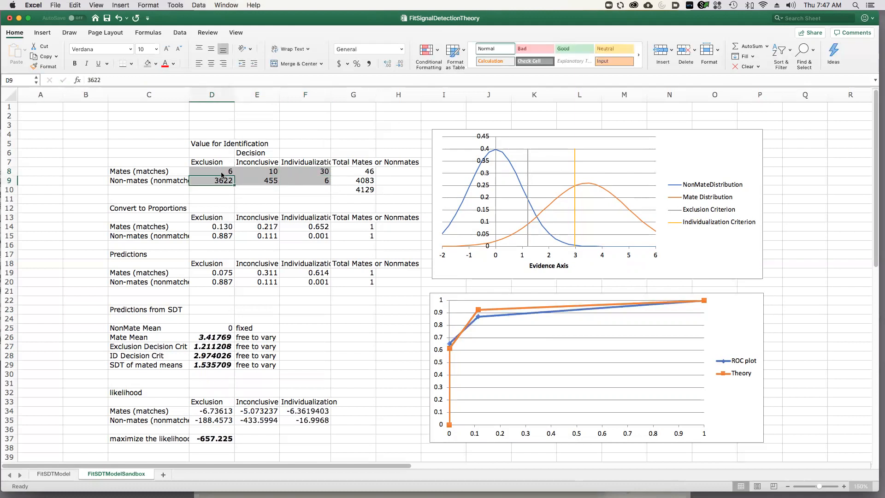
Set the non-mates counts to 35 exclusions, 8 inconclusives and 1 individualization.
type("35")
key("Tab")
type("8")
key("Tab")
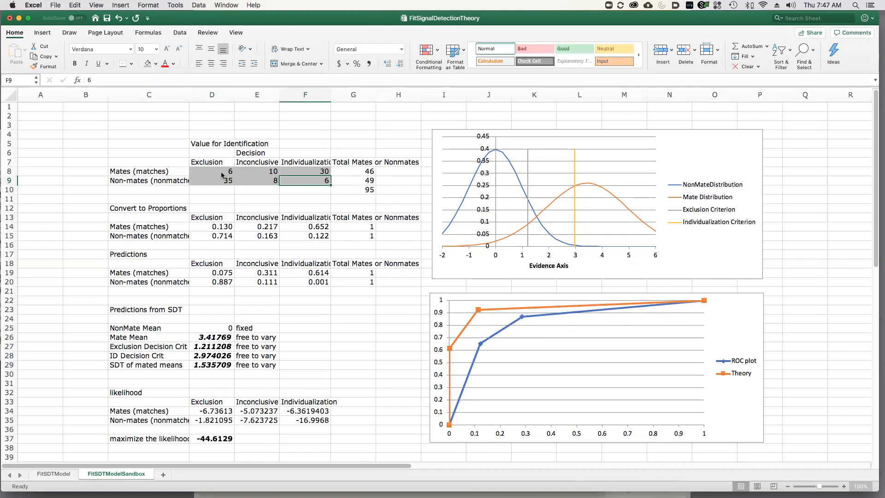
type("1")
key("Tab")
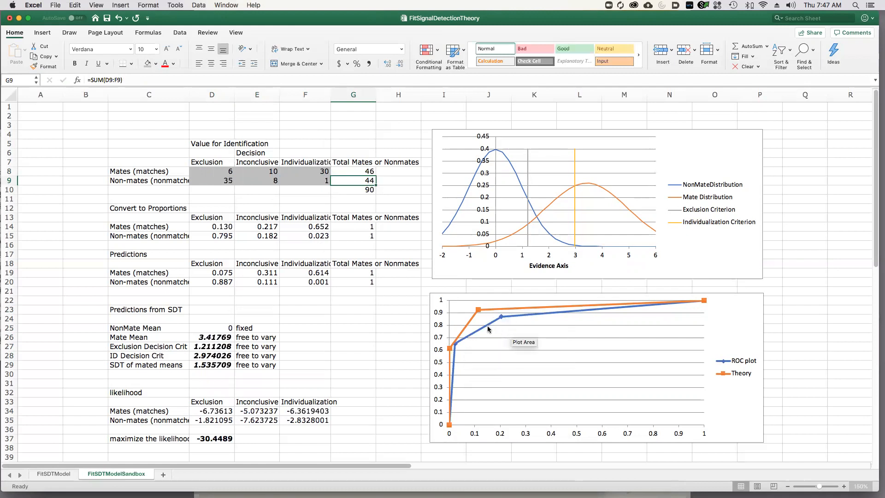
Run Solver on the sandbox sheet to maximize D37 by changing D26:D29, and keep the solution.
mouse_move(476, 314)
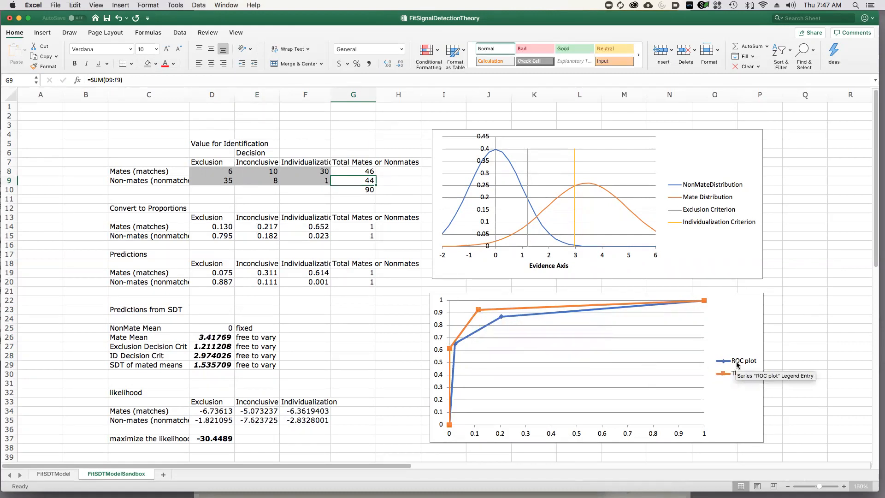
mouse_move(501, 318)
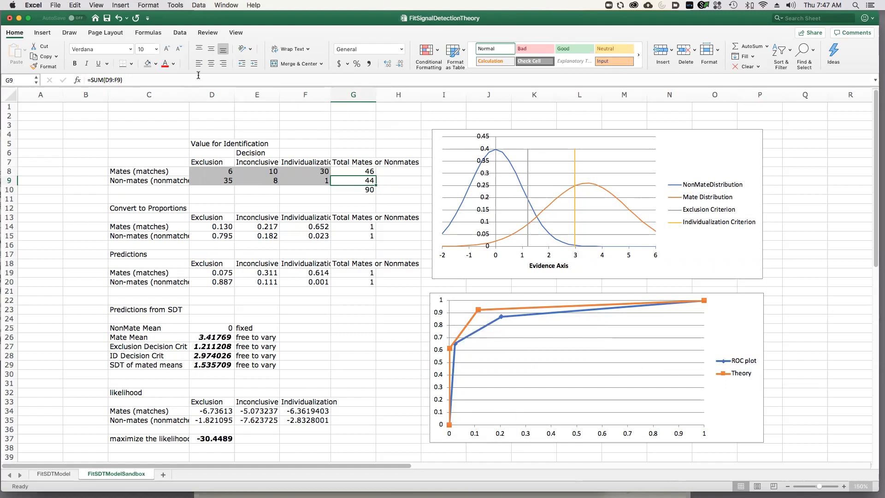
left_click(178, 33)
left_click(200, 6)
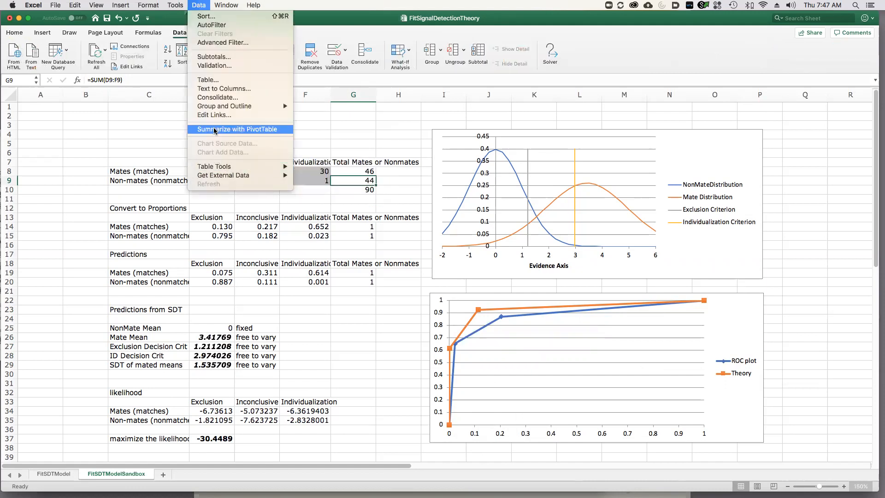
mouse_move(175, 5)
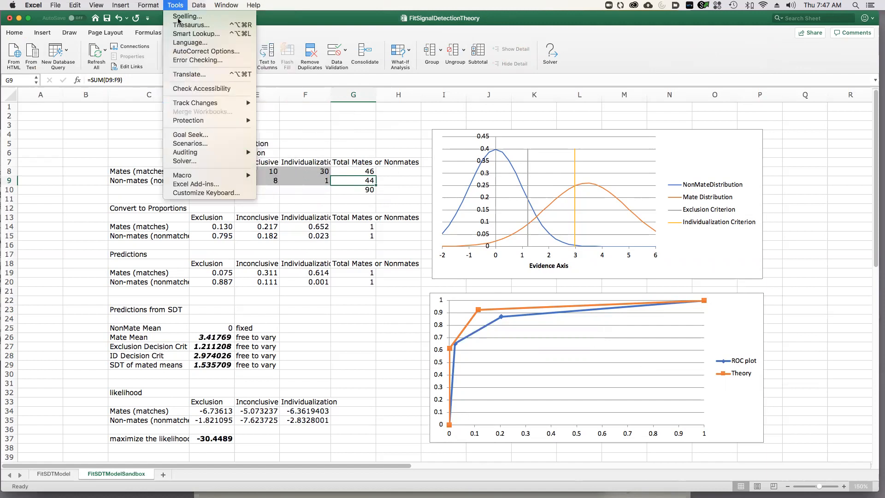
left_click(195, 162)
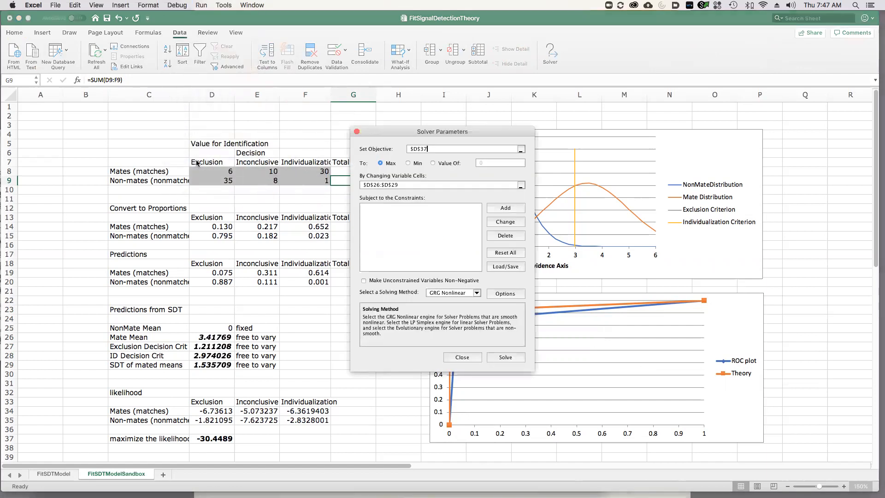
left_click(415, 184)
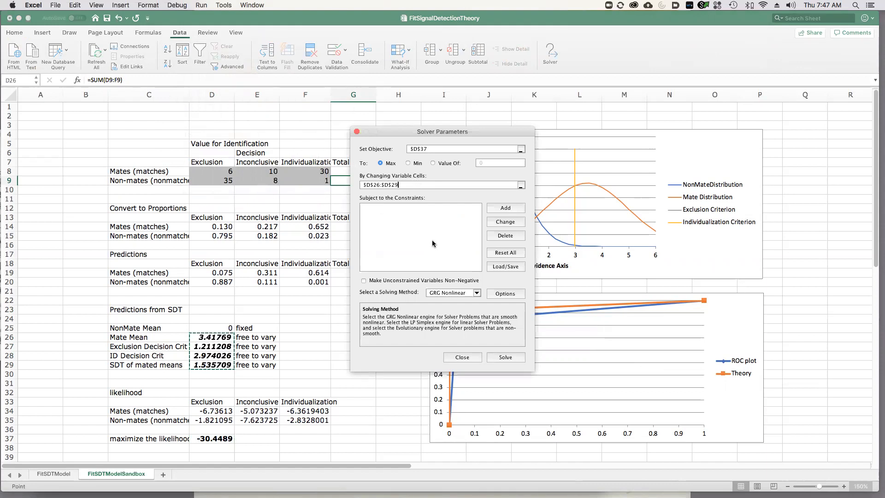
left_click(493, 356)
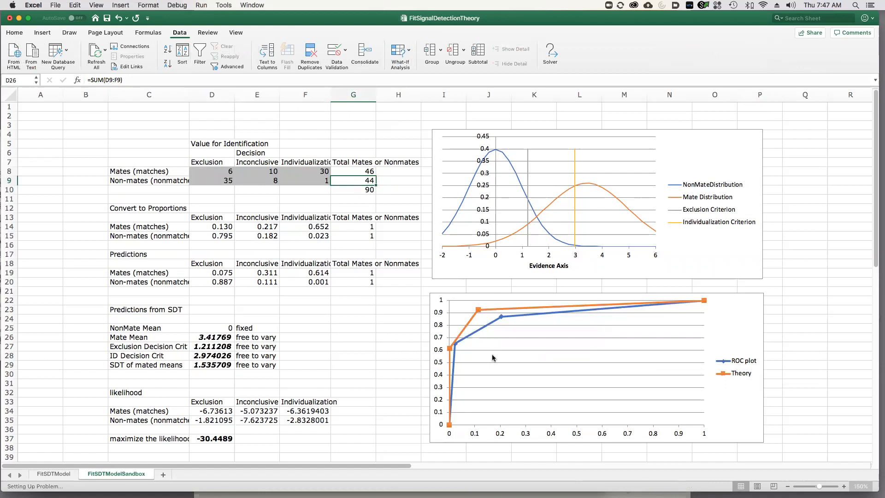
left_click(488, 289)
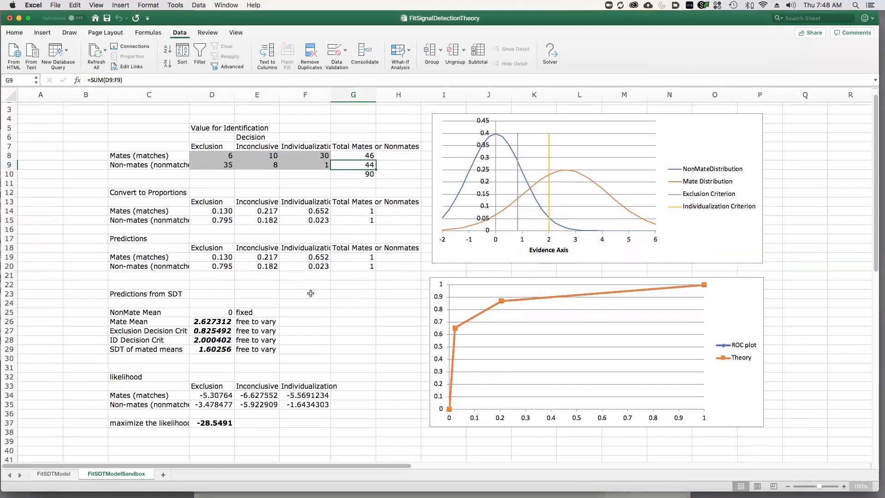
Inspect the dprime formula in D43 and highlight the exclusion and inconclusive counts in D8:E9.
scroll(310, 293, "down", 3)
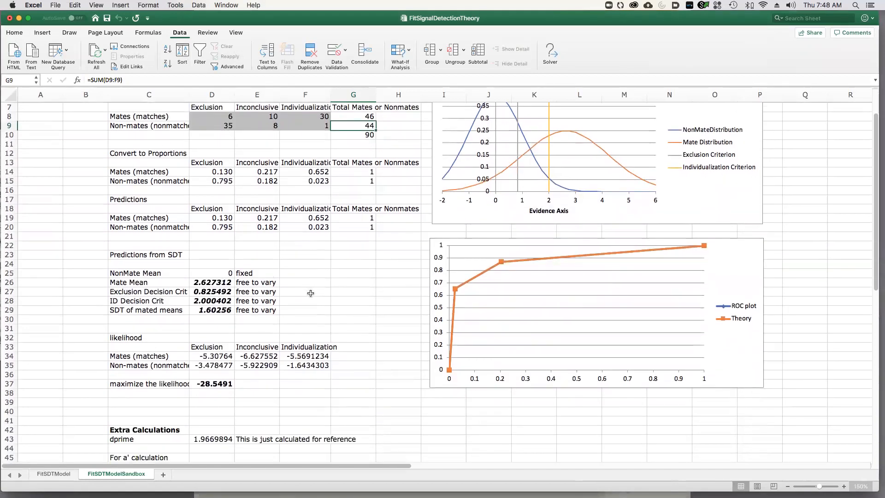
left_click(218, 439)
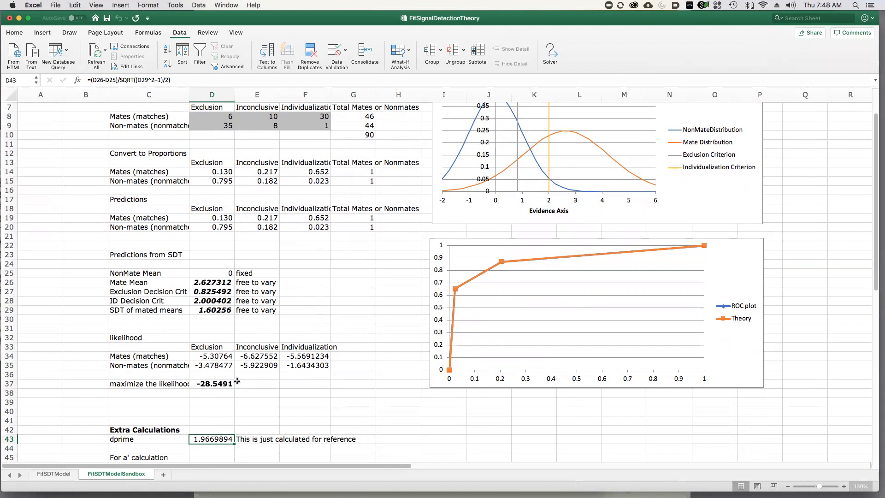
scroll(236, 379, "up", 3)
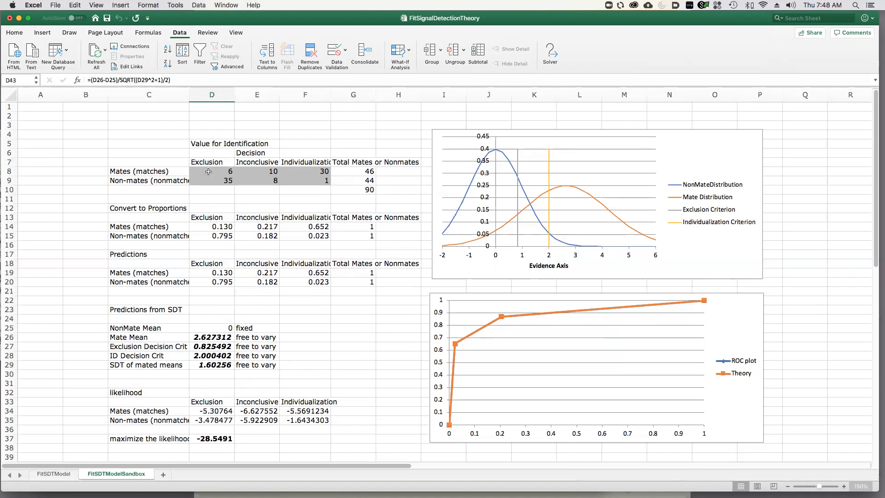
left_click_drag(207, 169, 262, 182)
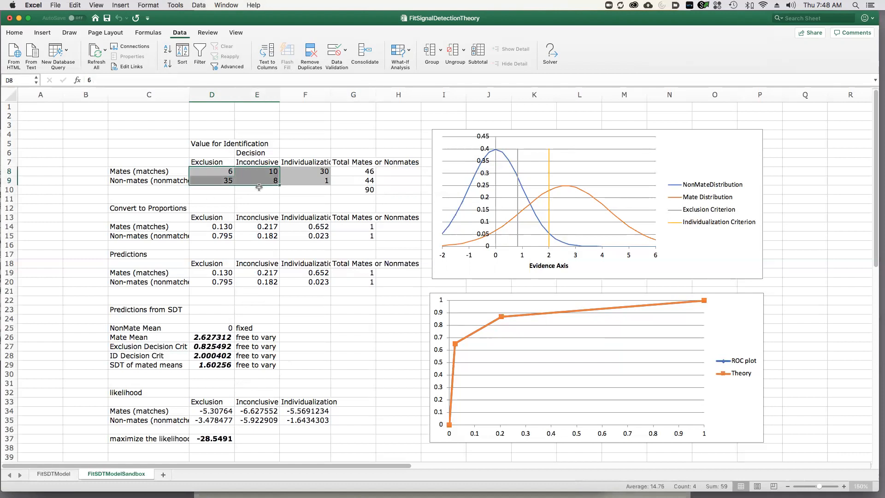
Inspect the mates total formula in G8 and the mates counts, and highlight the exclusion and inconclusive counts in D8:E9.
left_click(354, 172)
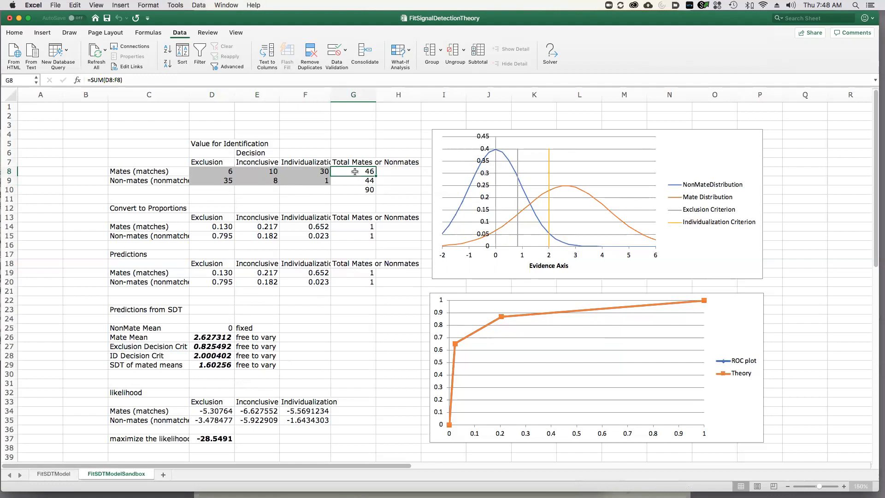
left_click(223, 172)
key("Tab")
key("Tab")
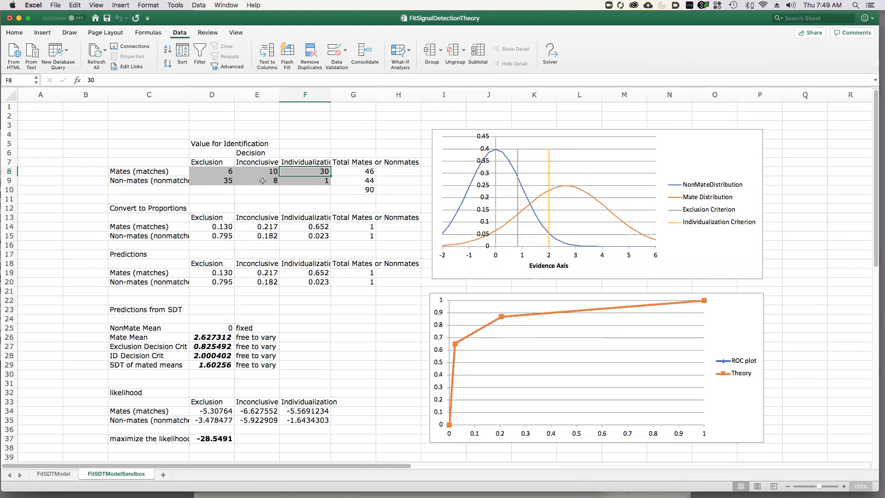
left_click(225, 171)
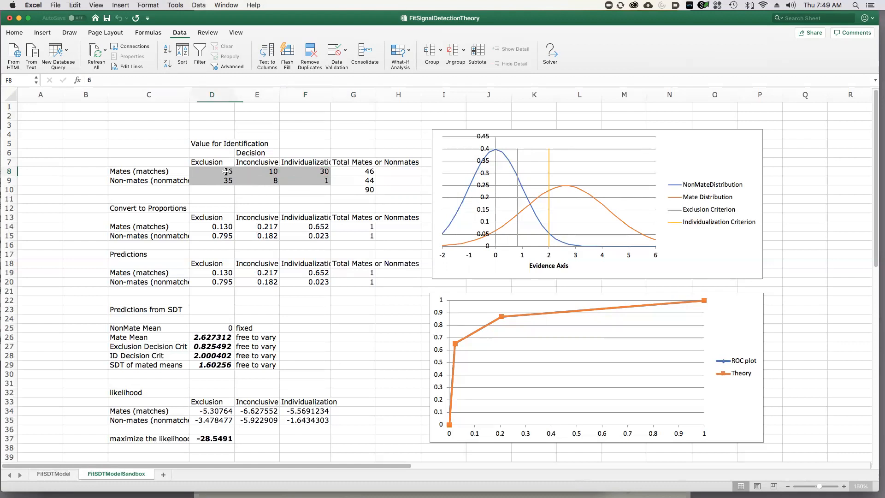
left_click(270, 184, "shift")
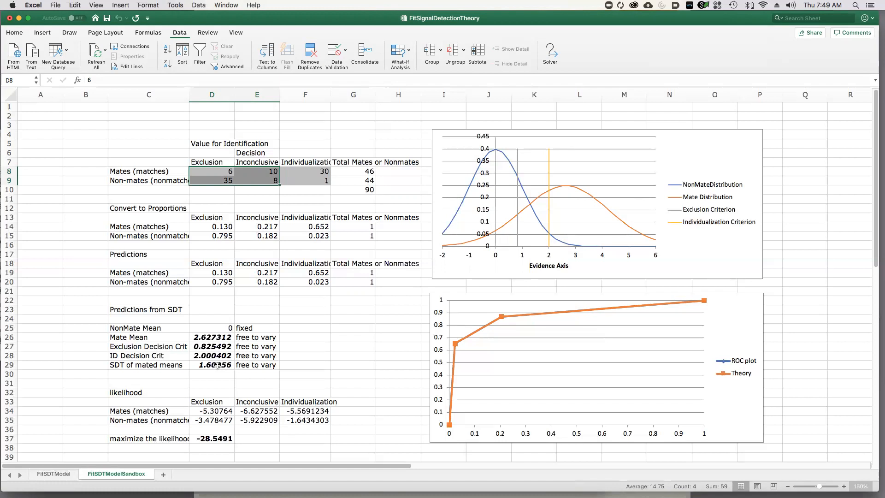
Review the dprime formula in D43 and two of the fitted values it uses, the mate mean in D26 and the standard deviation in D29.
scroll(214, 365, "down", 3)
scroll(218, 365, "down", 2)
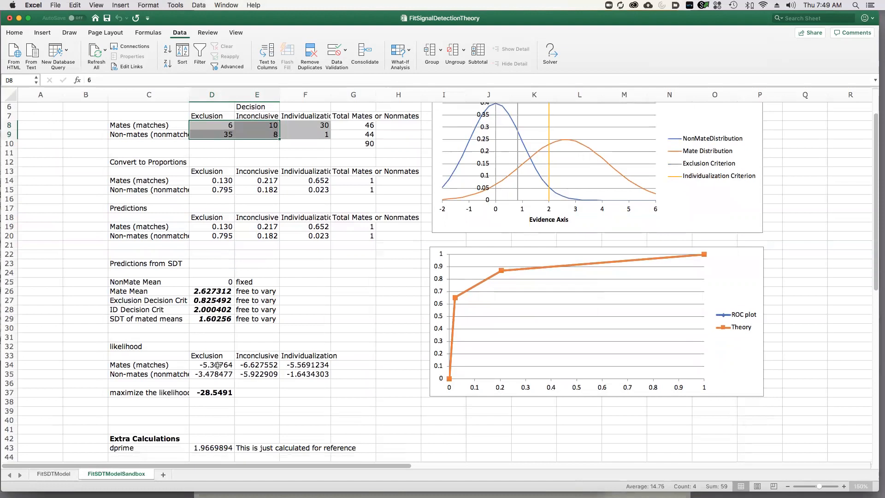
left_click(207, 448)
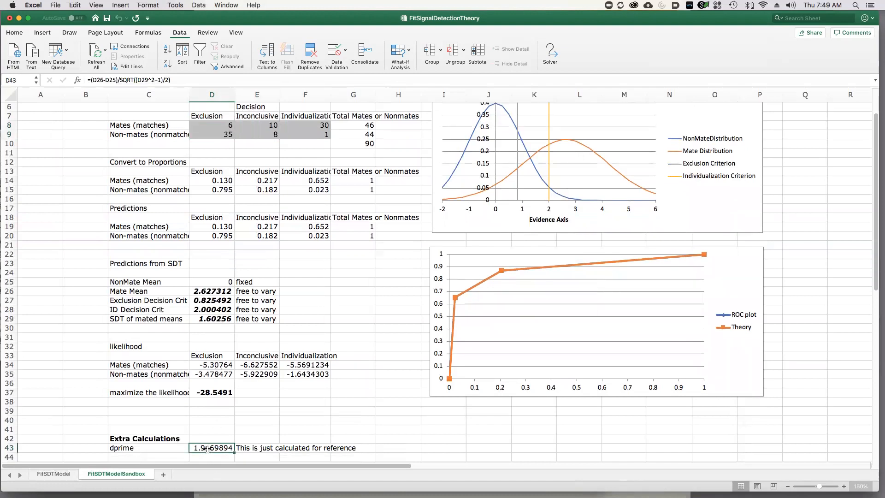
left_click(210, 290)
left_click(210, 322)
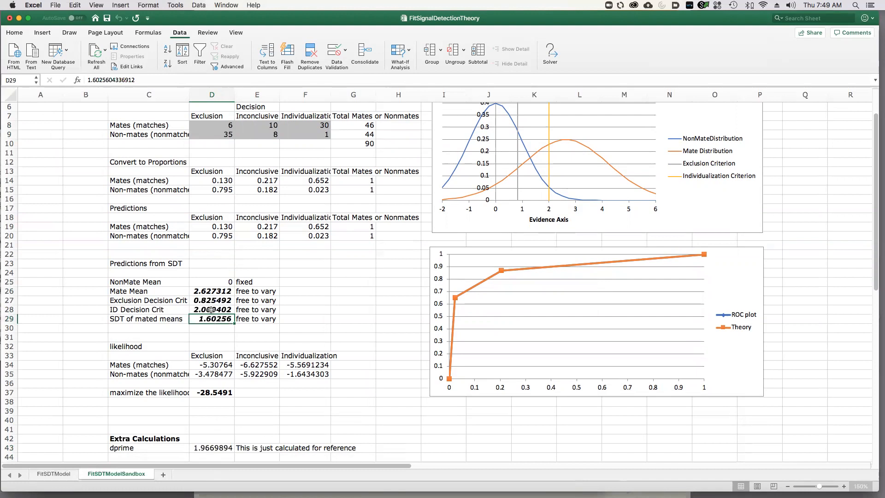
Set the mates counts to 4 exclusions in D8 and 12 inconclusives in E8.
scroll(240, 222, "up", 5)
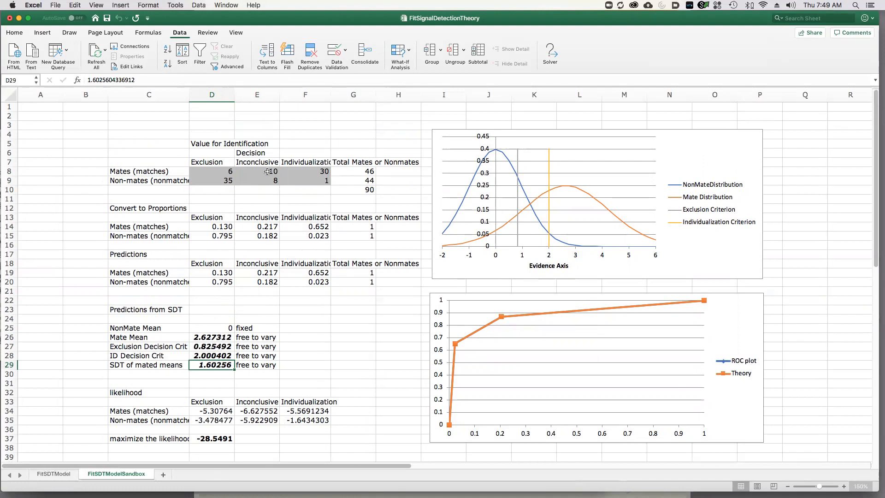
left_click(223, 172)
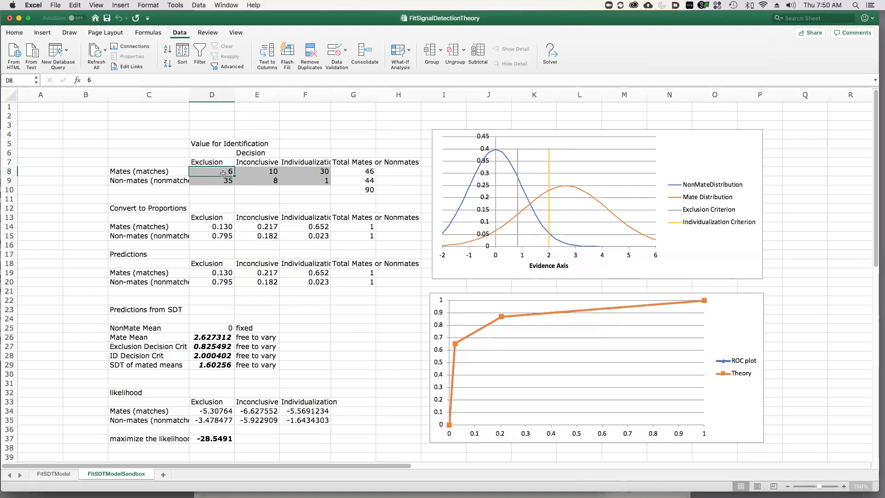
type("4")
key("Tab")
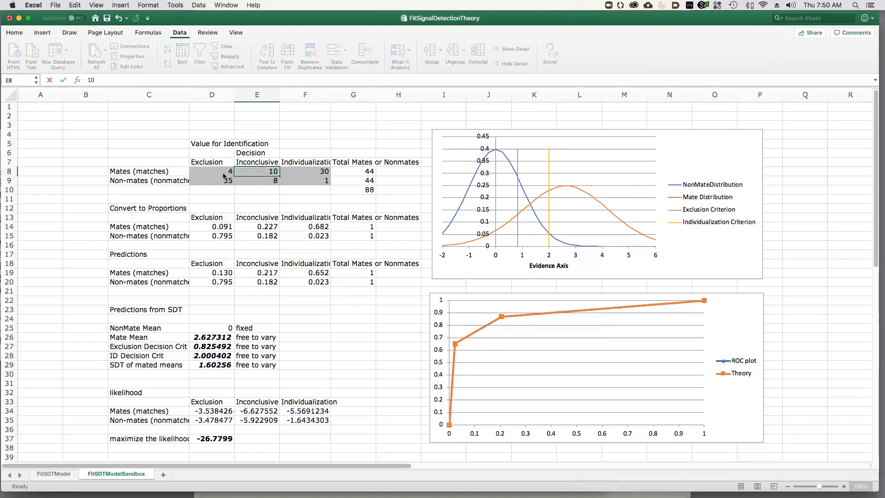
type("12")
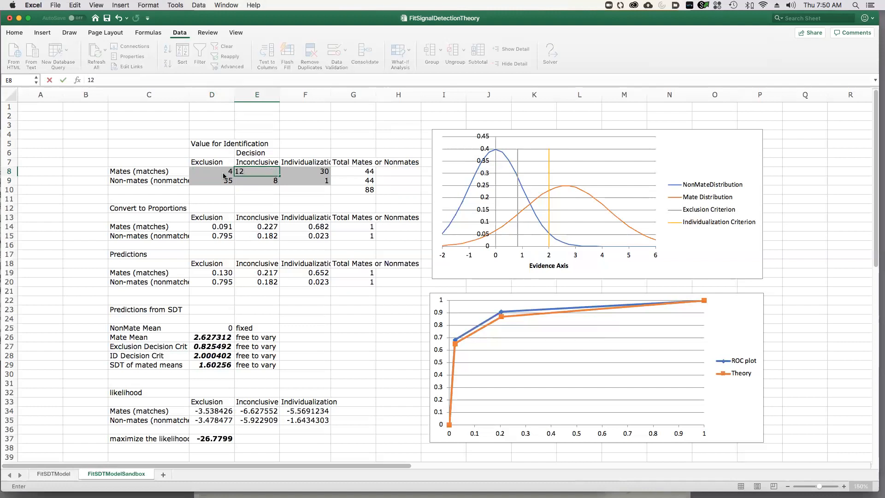
key("Tab")
Set the non-mates counts to 30 exclusions in D9 and 12 inconclusives in E9.
left_click(219, 182)
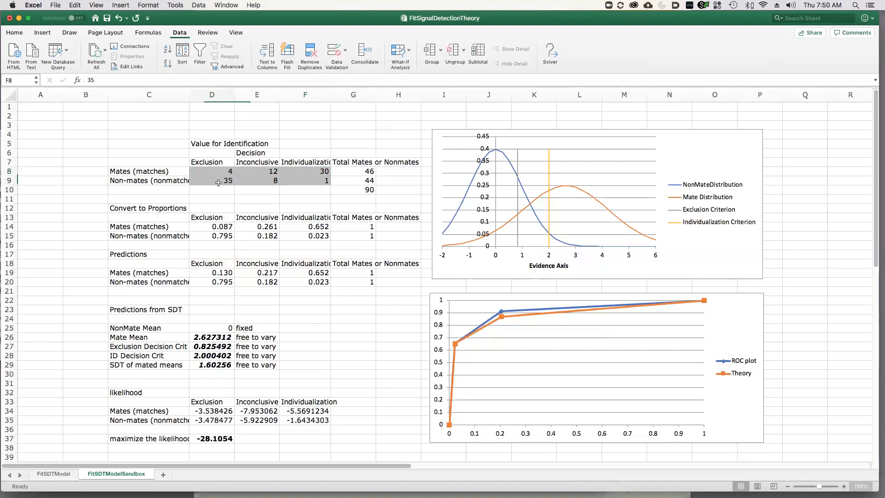
type("30")
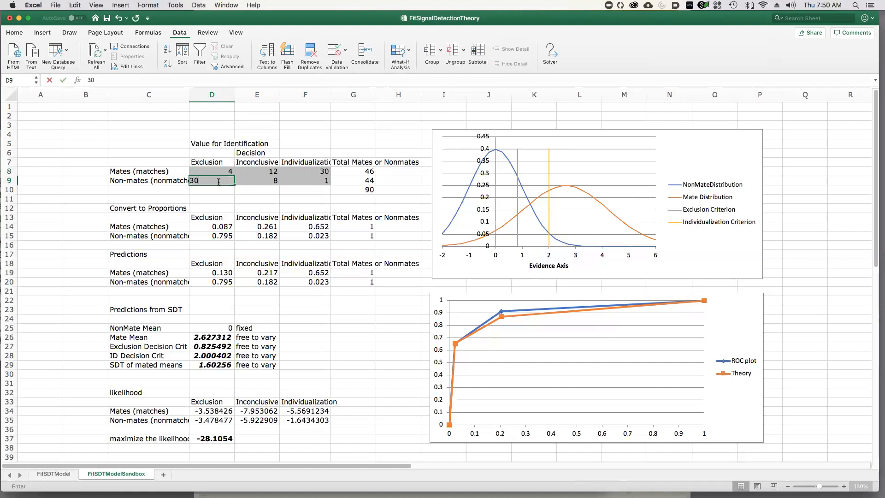
key("Tab")
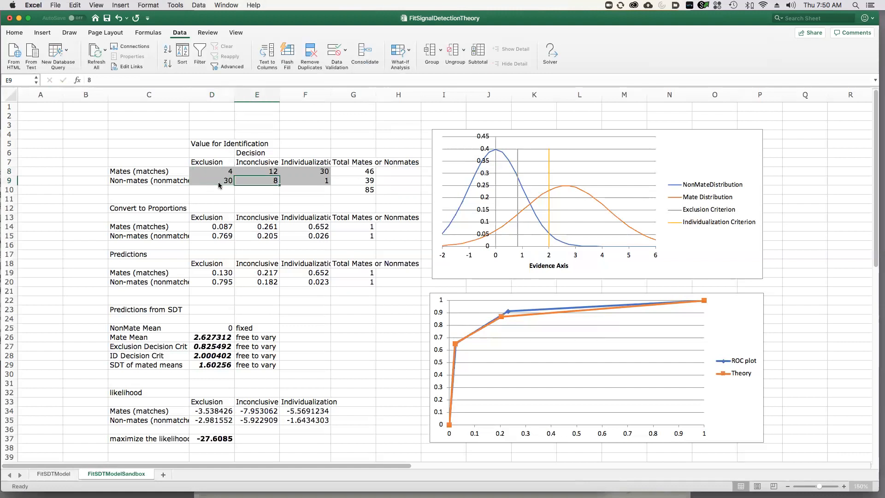
type("12")
key("Tab")
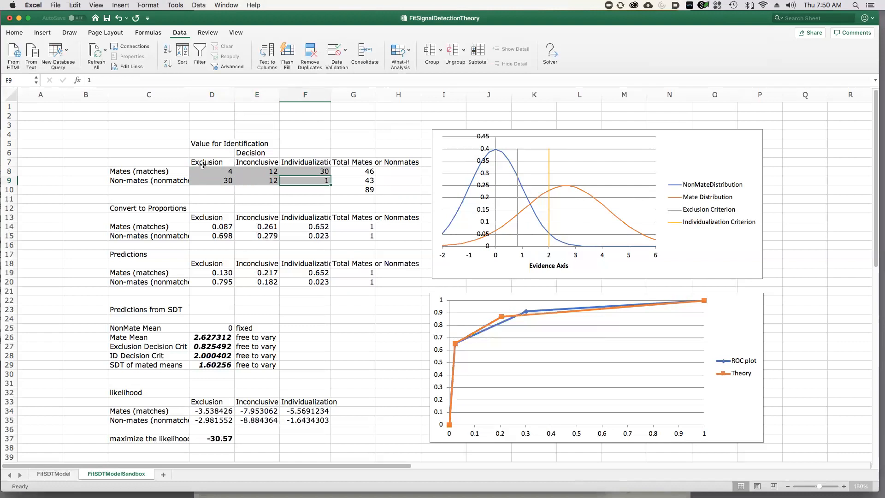
Rerun Solver to maximize D37 by changing D26:D29 with GRG Nonlinear, keep the solution, and highlight the refitted parameters.
left_click(199, 5)
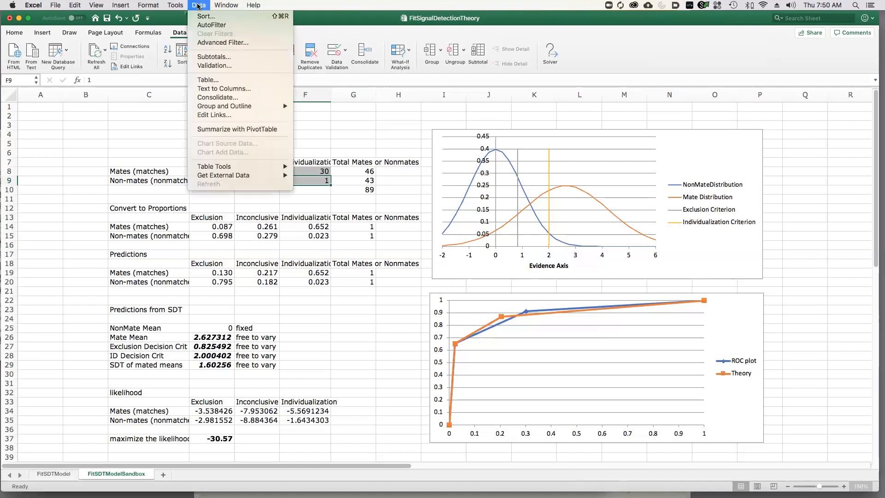
mouse_move(175, 5)
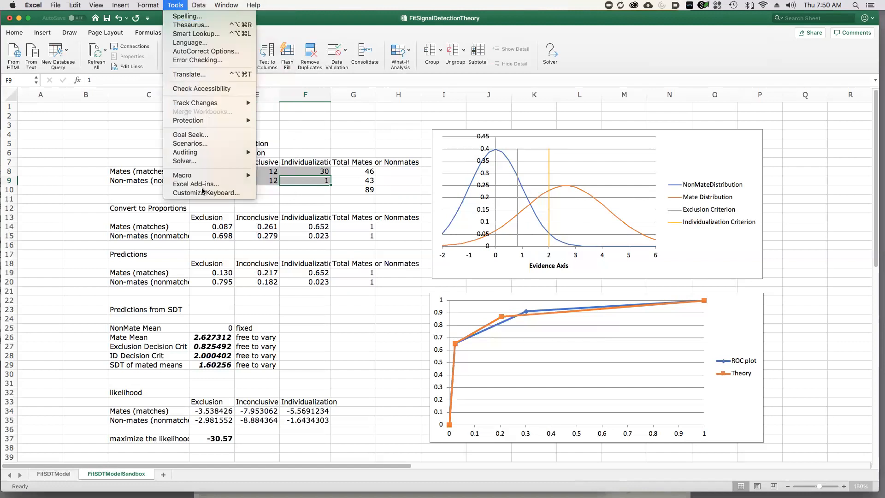
left_click(201, 162)
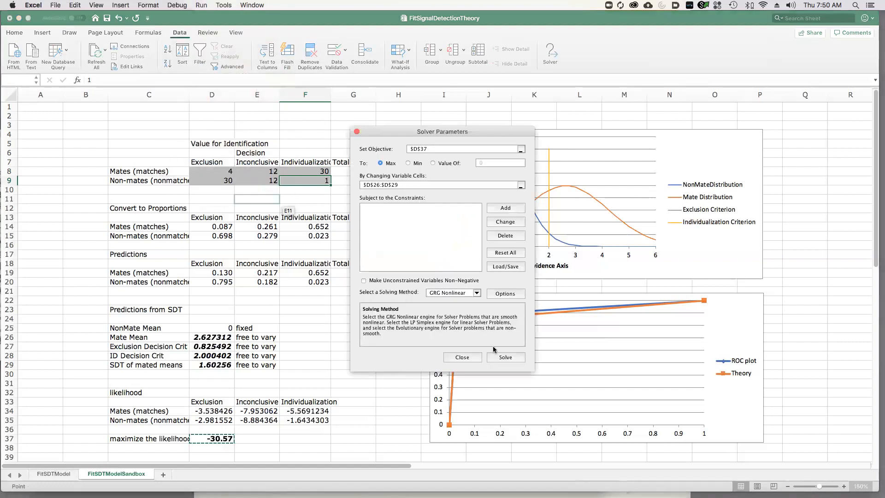
left_click_drag(477, 132, 279, 146)
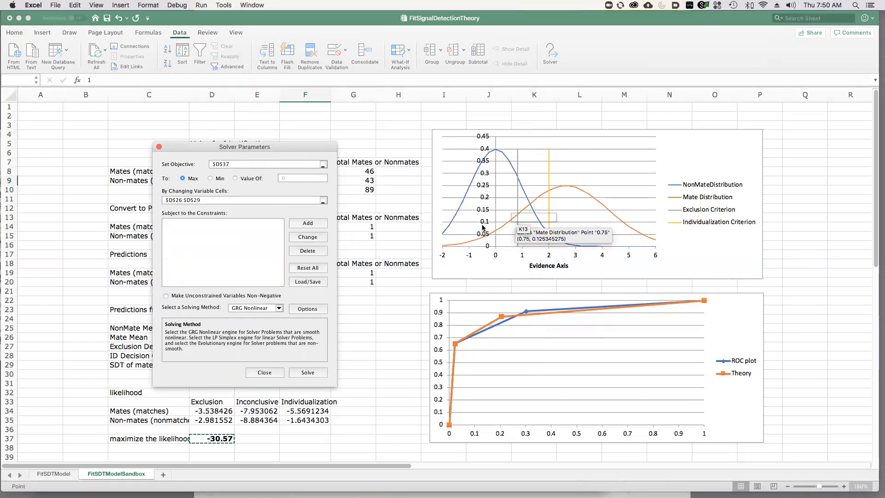
left_click(297, 372)
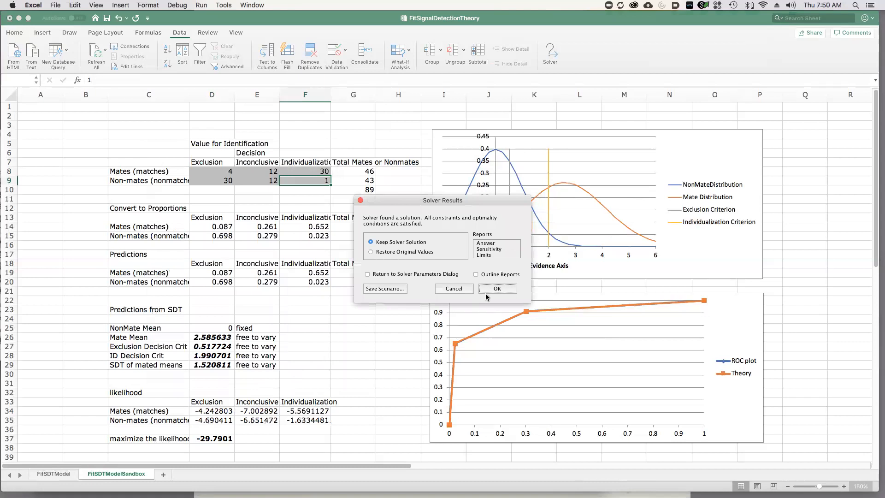
left_click_drag(465, 198, 325, 193)
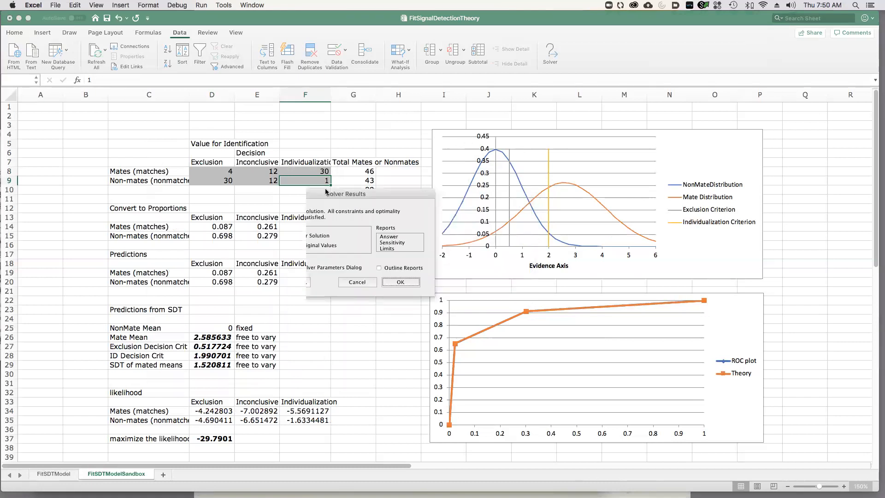
left_click(358, 280)
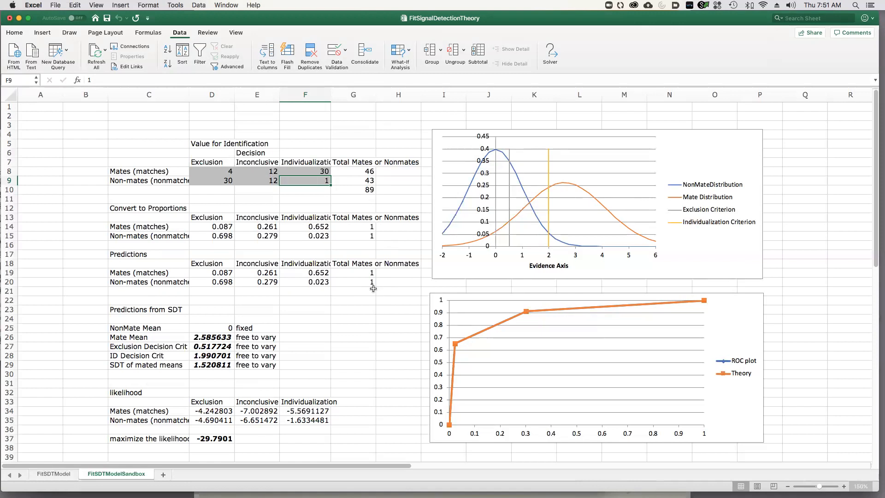
left_click_drag(206, 338, 206, 367)
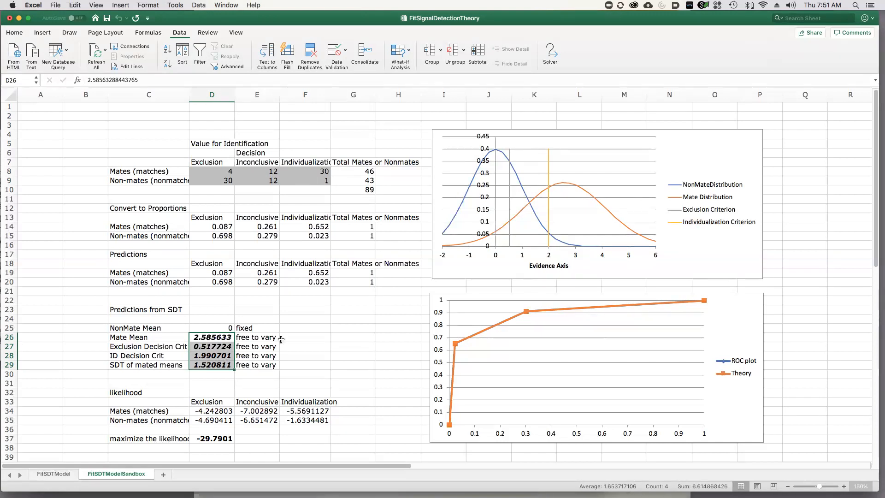
left_click(294, 329)
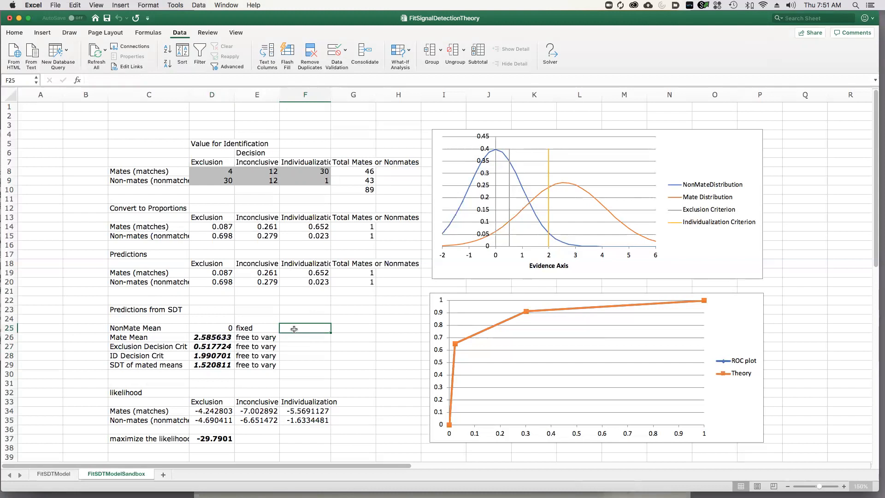